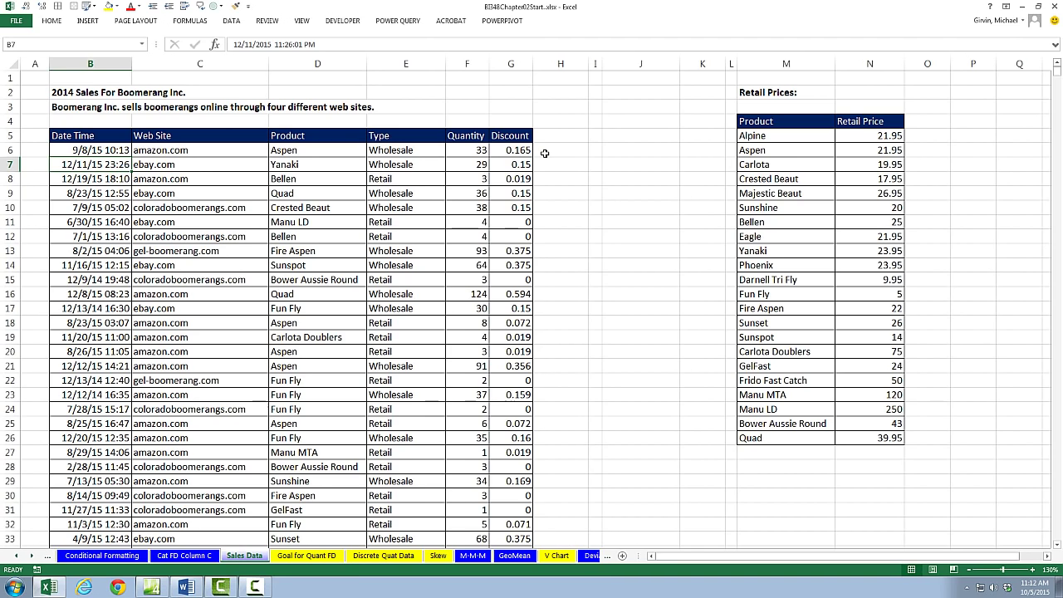
- Create an empty PivotTable from the Sales Data table on a new worksheet
left_click(315, 556)
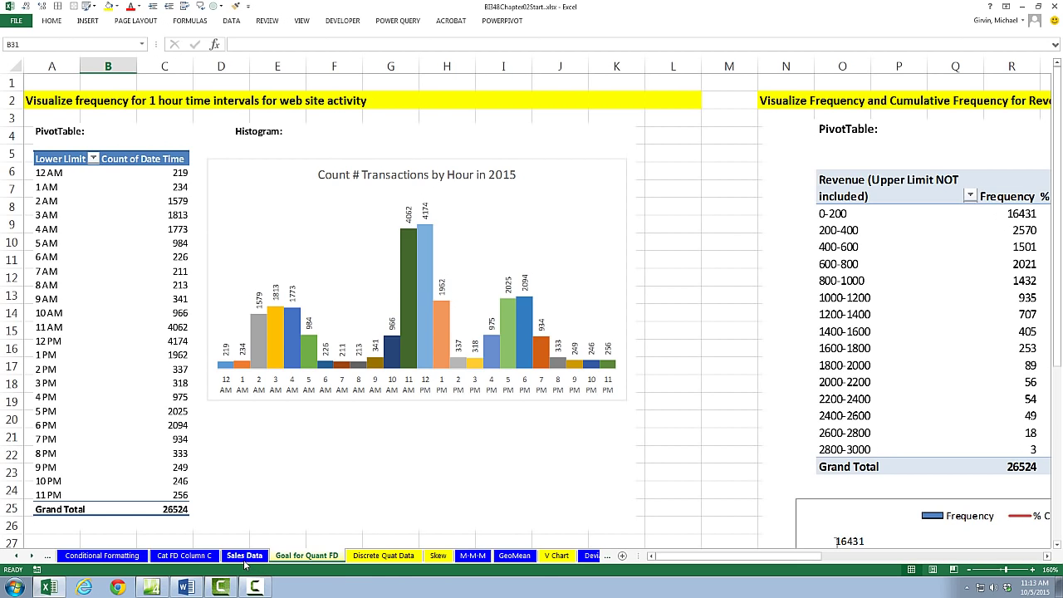
left_click(245, 555)
left_click(196, 169)
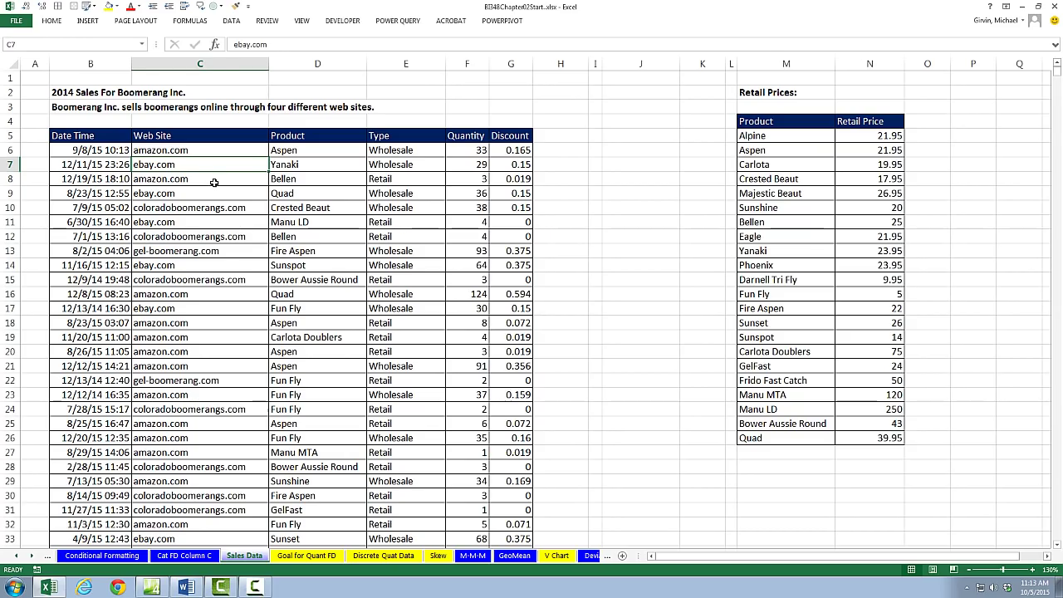
key("alt+n")
key("v")
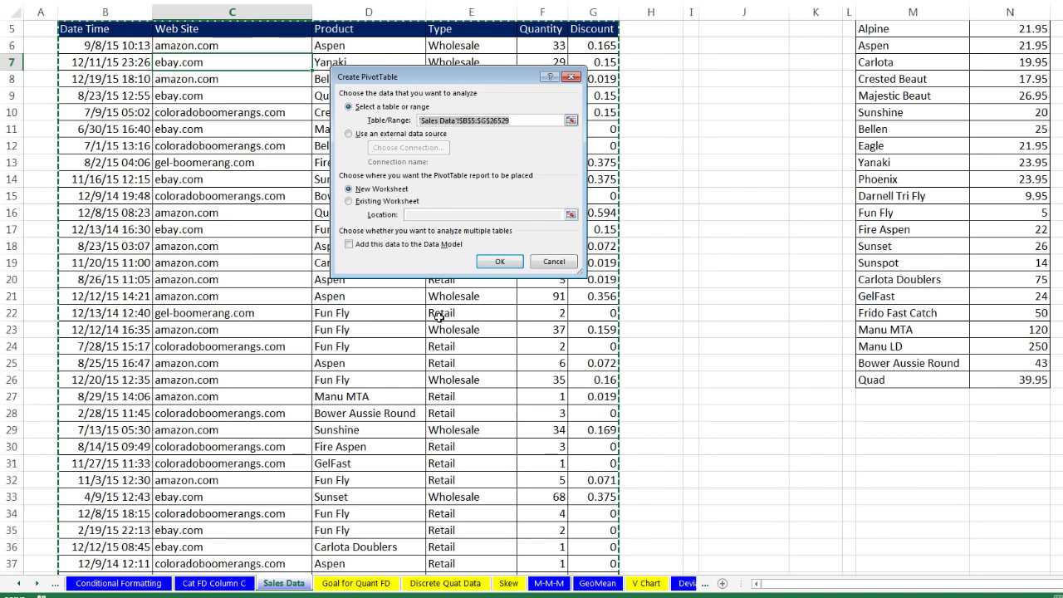
key("Return")
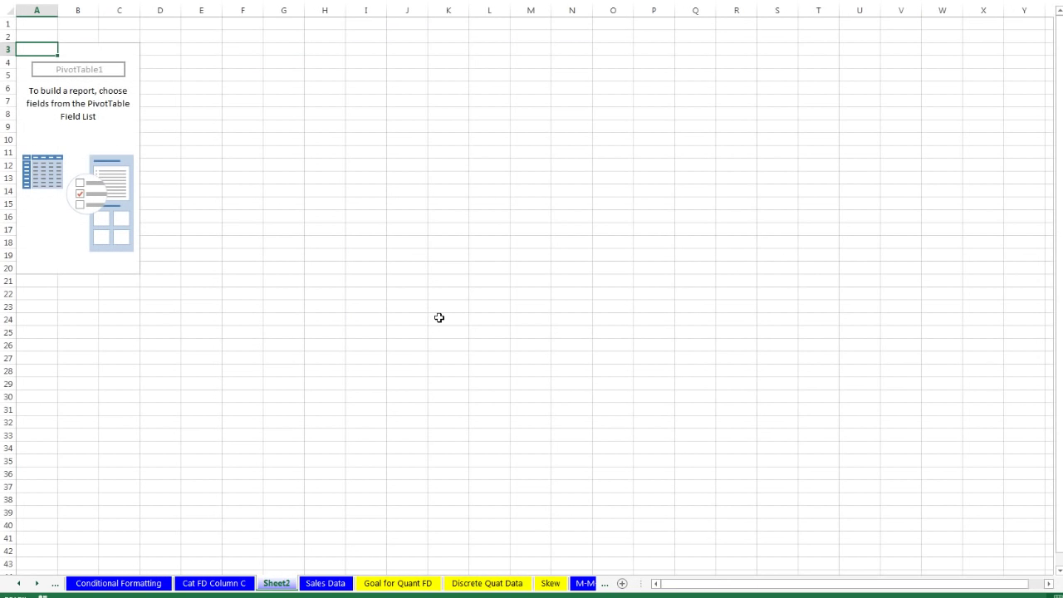
- Rename the new Sheet2 tab to 'Time Histogram'
double_click(278, 583)
type("Time Histogram")
key("Return")
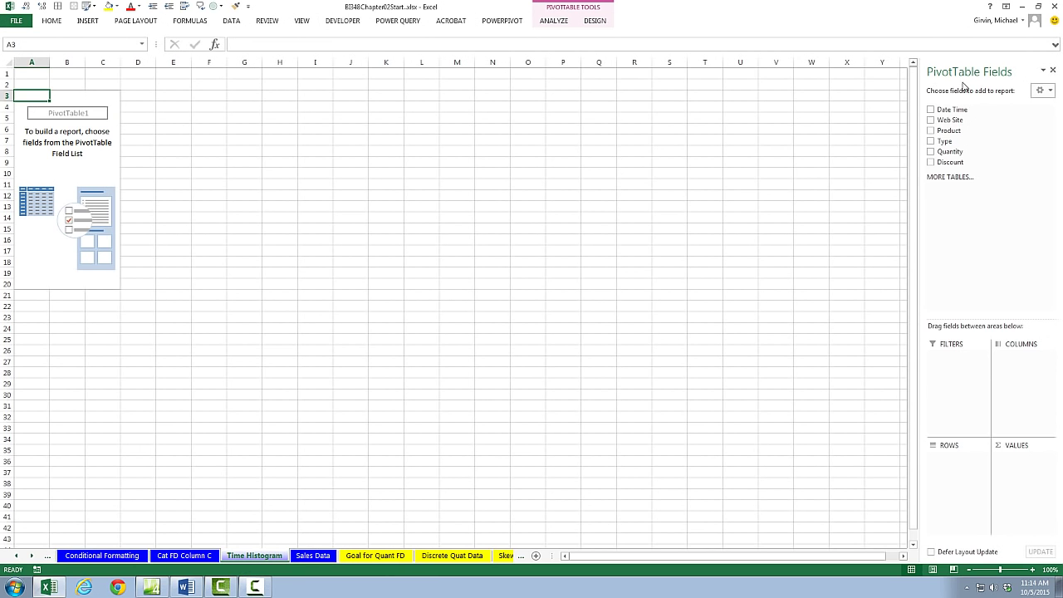
- Put Date Time in the rows, grouped by Hours instead of Months, and drag Product into values
left_click_drag(973, 66, 396, 111)
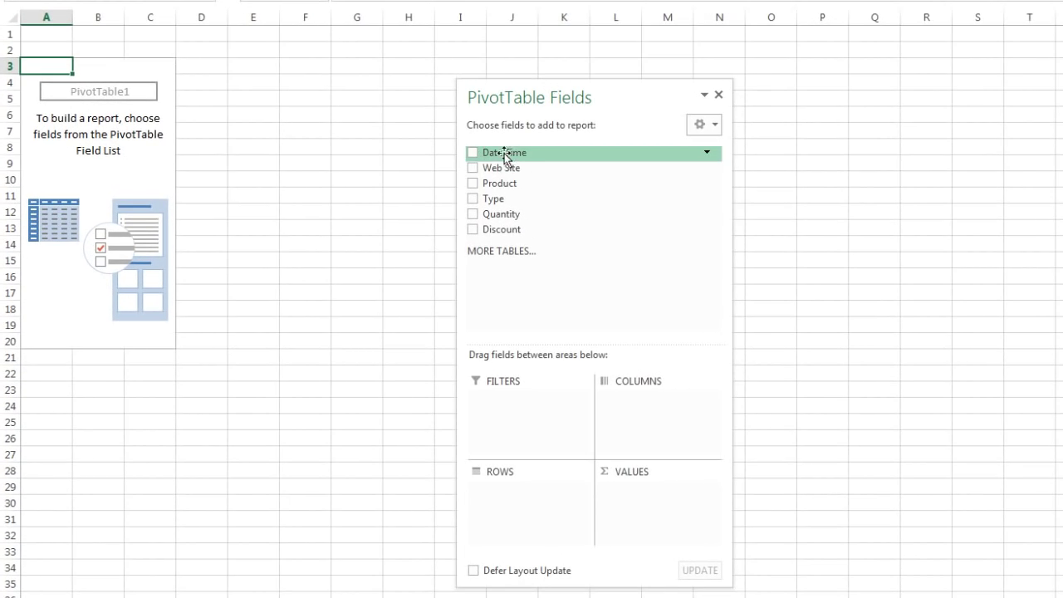
left_click_drag(503, 154, 514, 492)
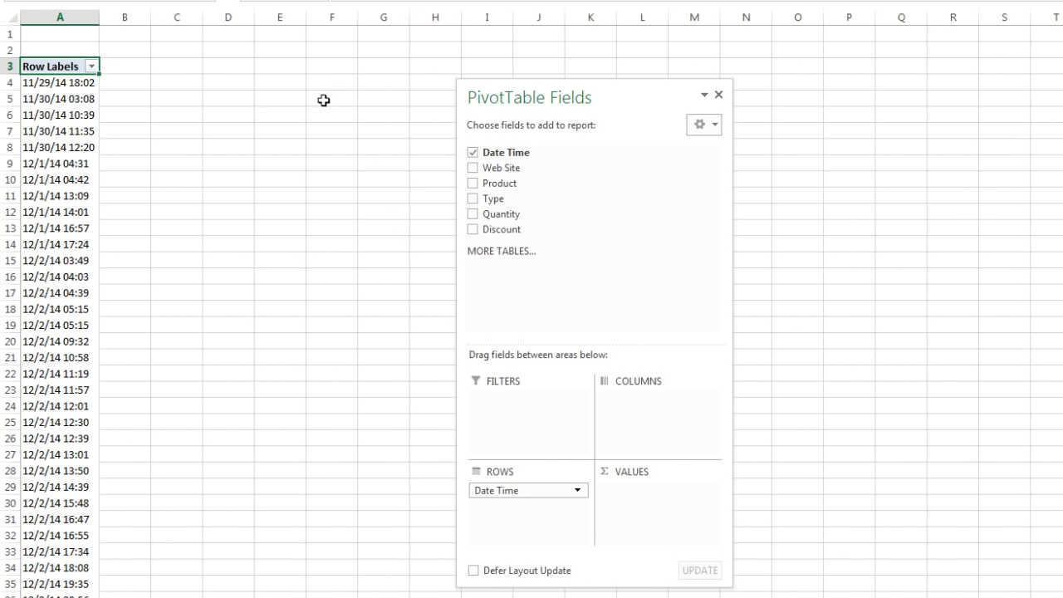
right_click(48, 99)
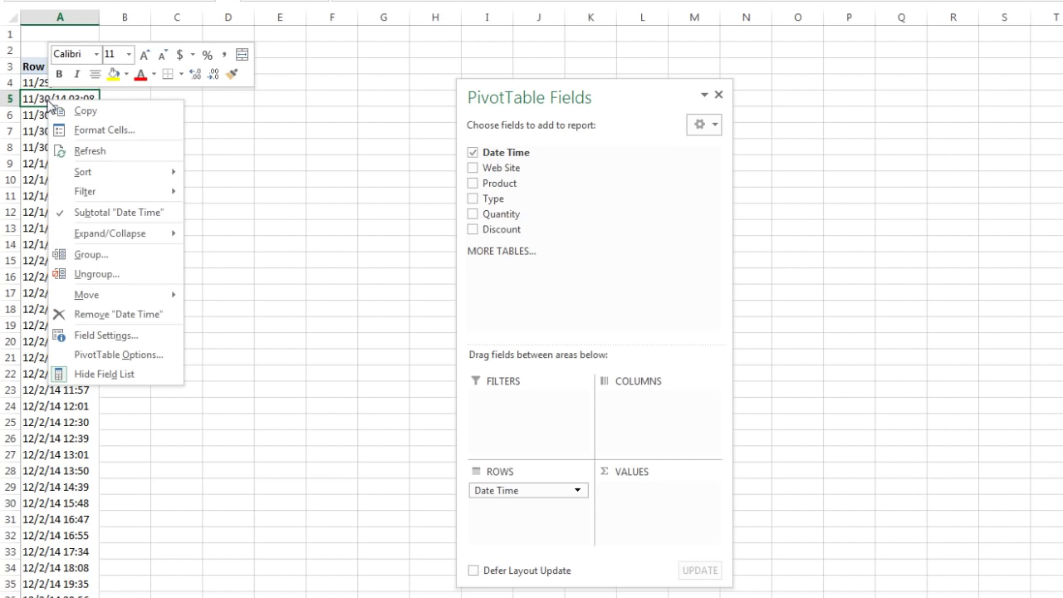
left_click(85, 256)
left_click_drag(95, 141, 236, 135)
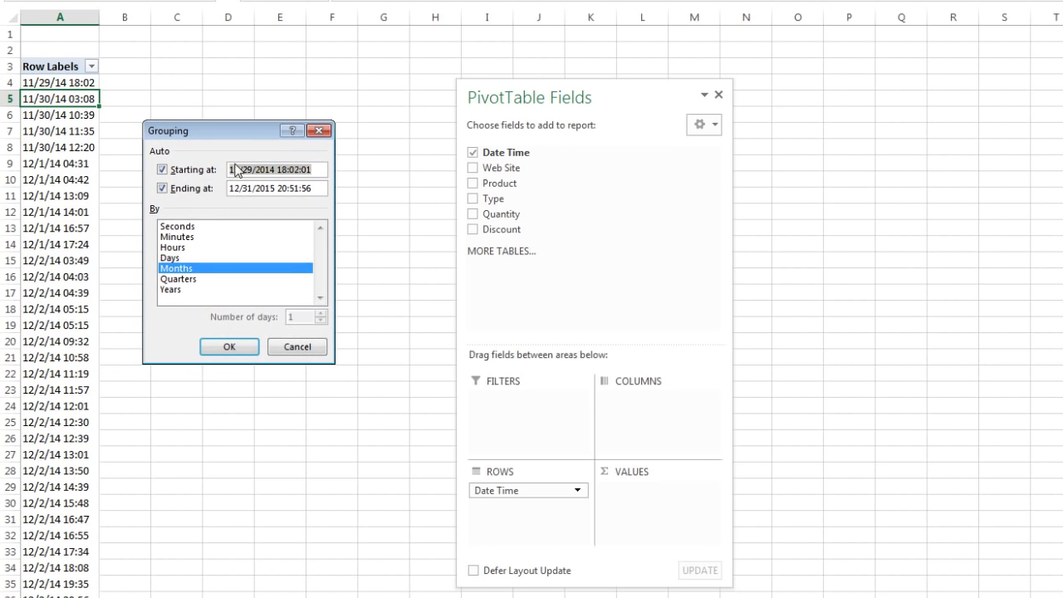
left_click(178, 268)
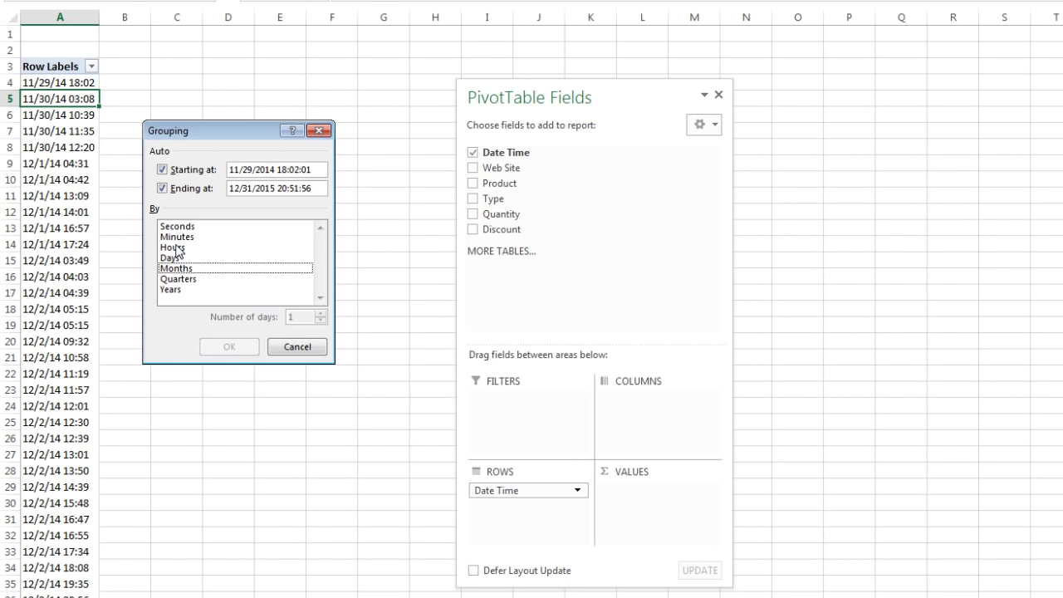
left_click(176, 248)
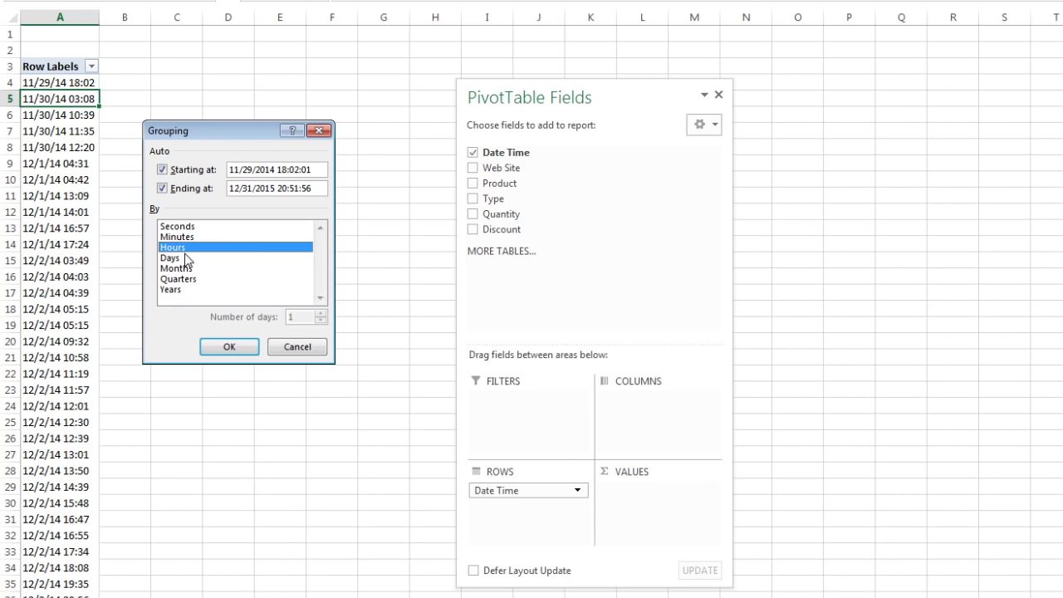
left_click(228, 348)
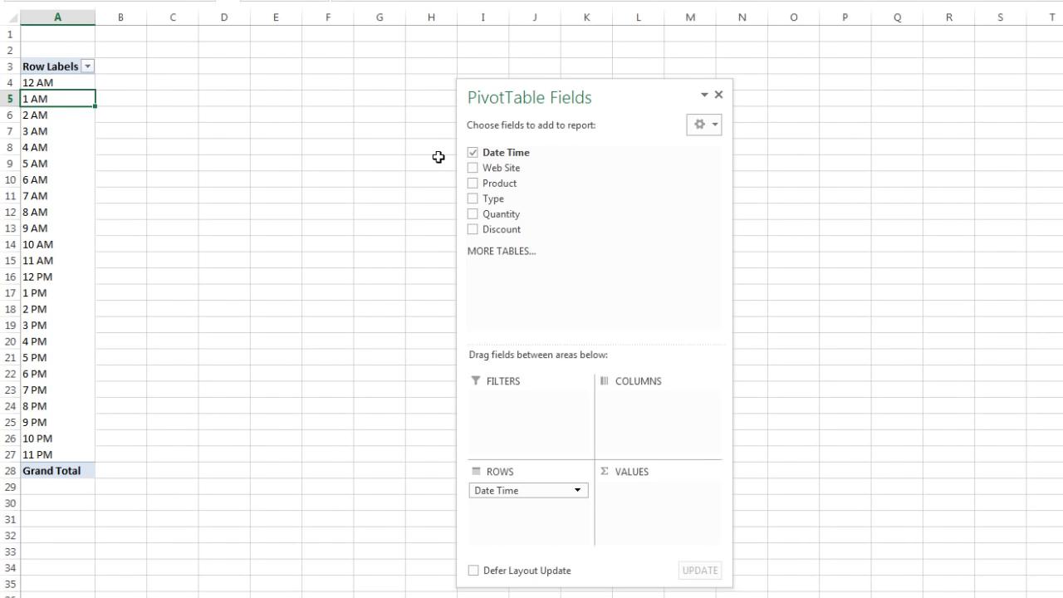
left_click_drag(494, 183, 650, 504)
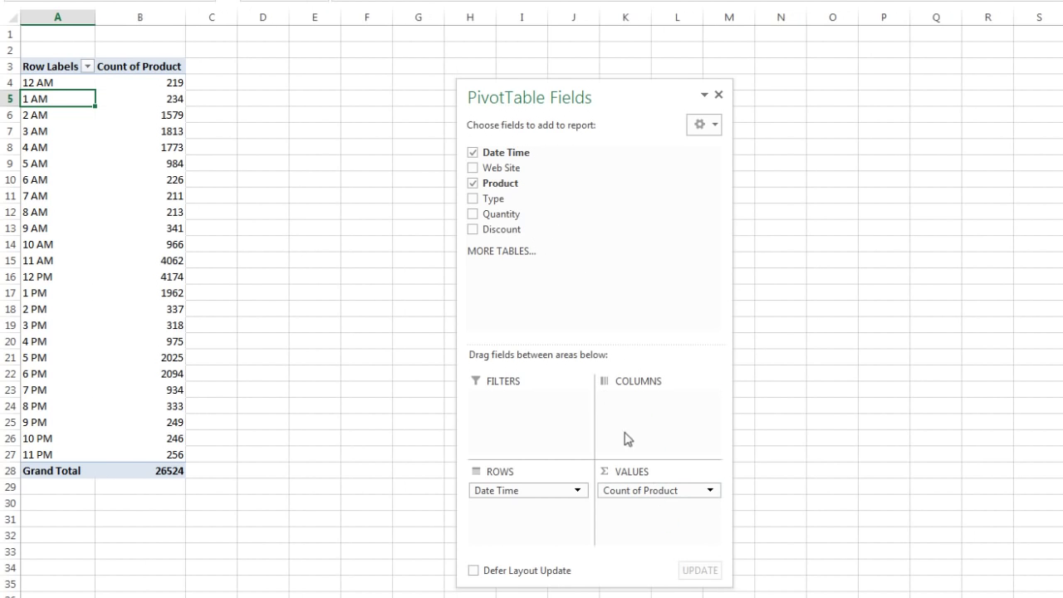
- Make Count of Product the only PivotTable value field
left_click(472, 182)
left_click_drag(481, 203, 648, 237)
left_click_drag(501, 187, 631, 508)
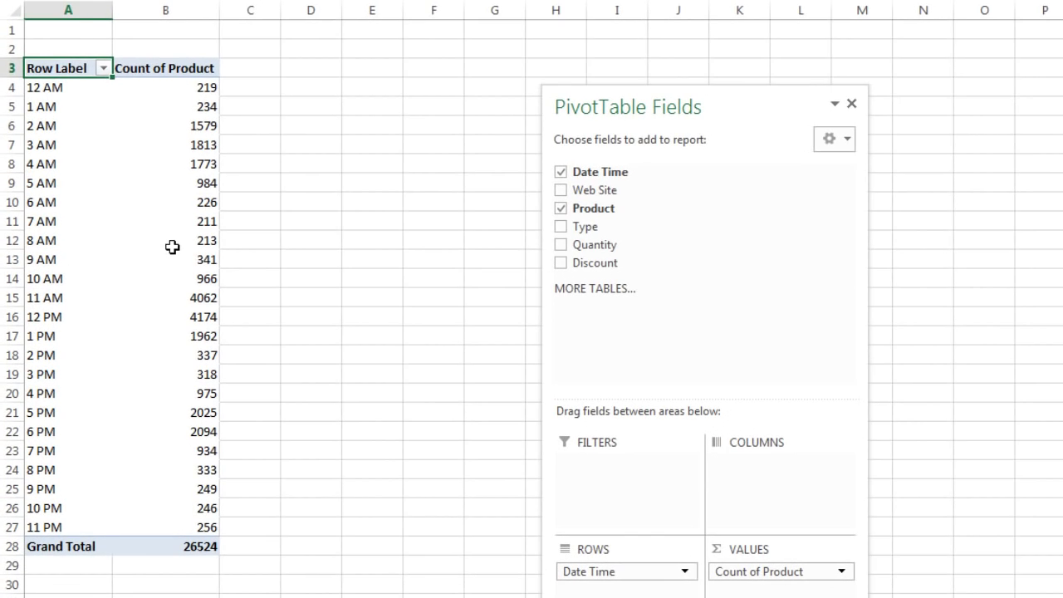
- Head the columns 'Time (Lower Limit)' and 'Frequency', widening column A to fit
type("Time (L")
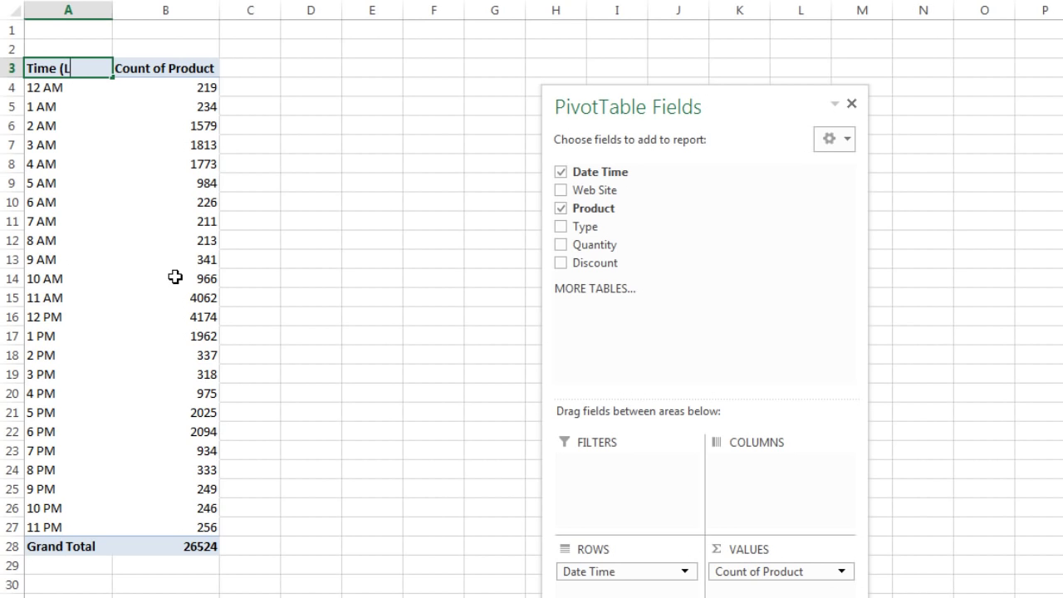
type("ower Limit)")
left_click(242, 226)
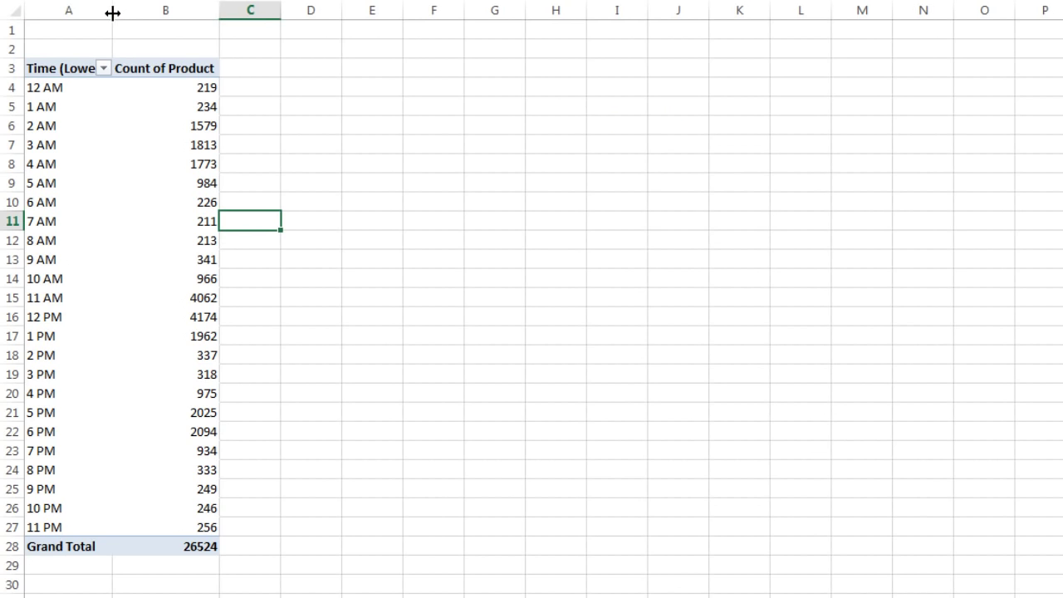
left_click_drag(112, 13, 163, 14)
left_click(218, 70)
type("Frequency")
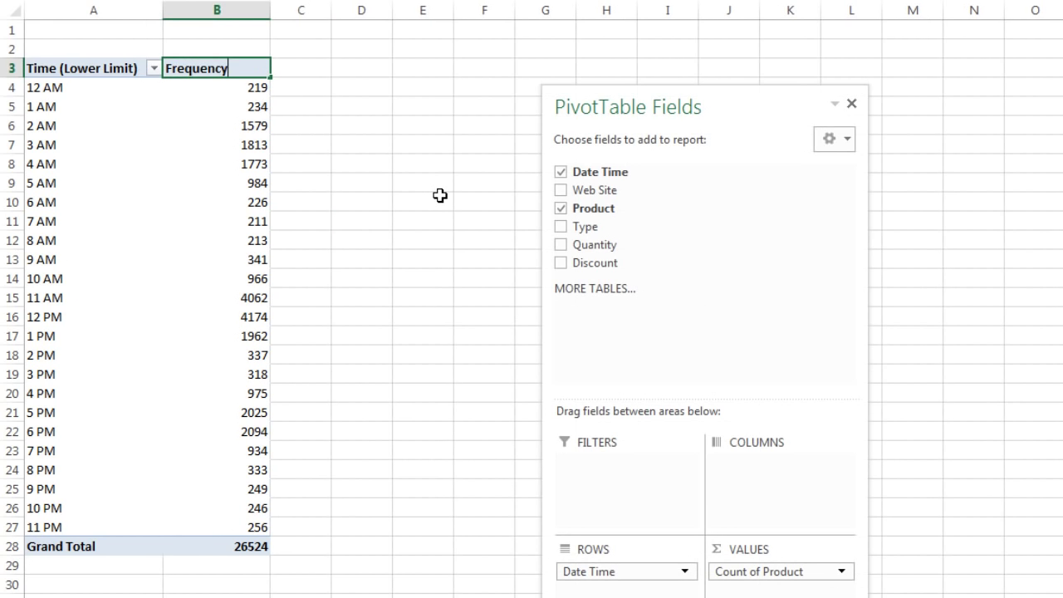
key("Return")
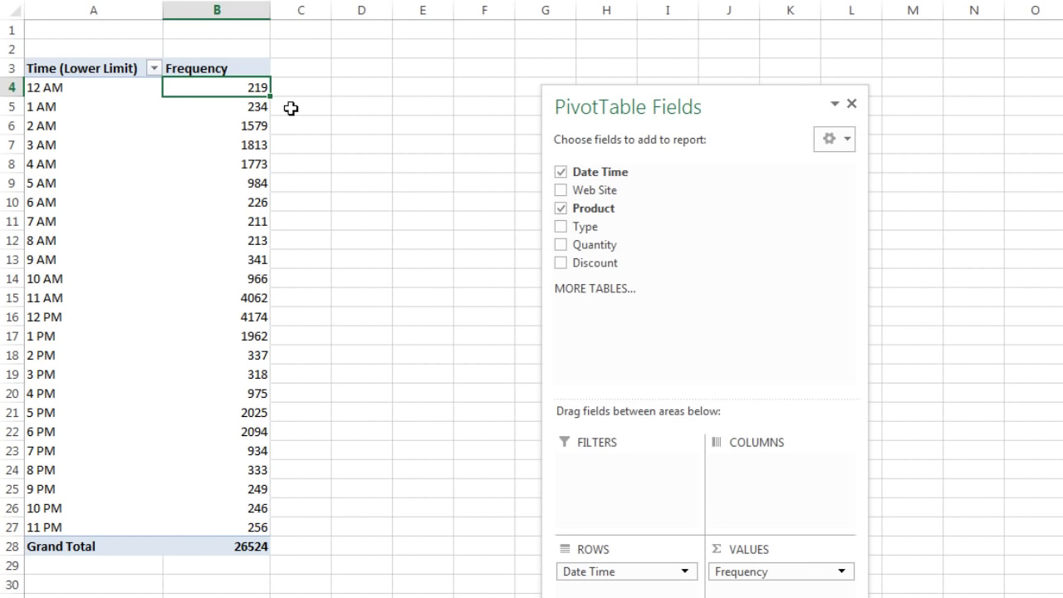
left_click_drag(670, 95, 1054, 108)
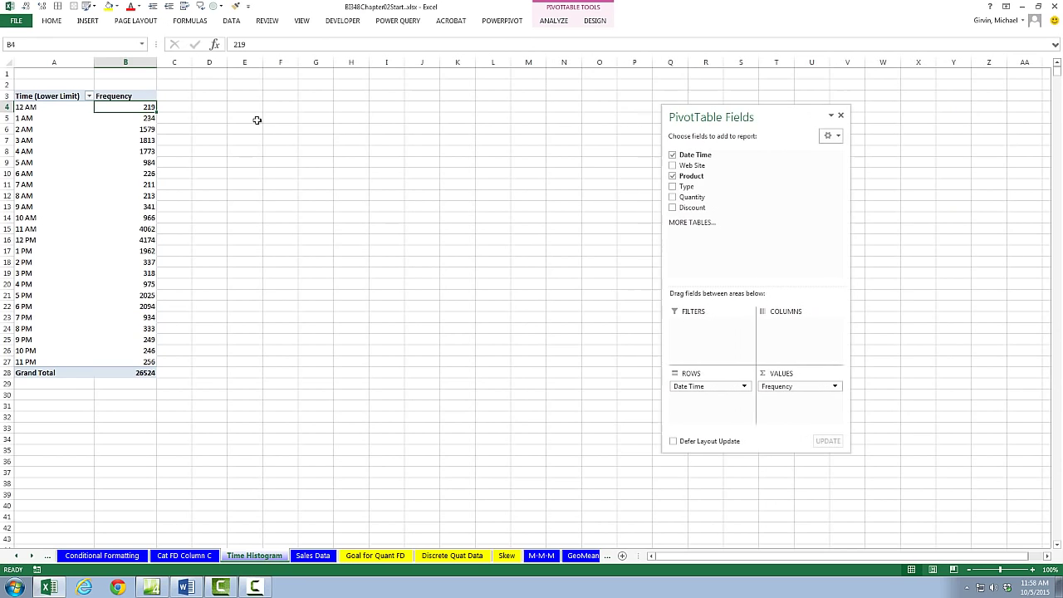
- Insert a clustered column PivotChart and place it beside the PivotTable
left_click(93, 20)
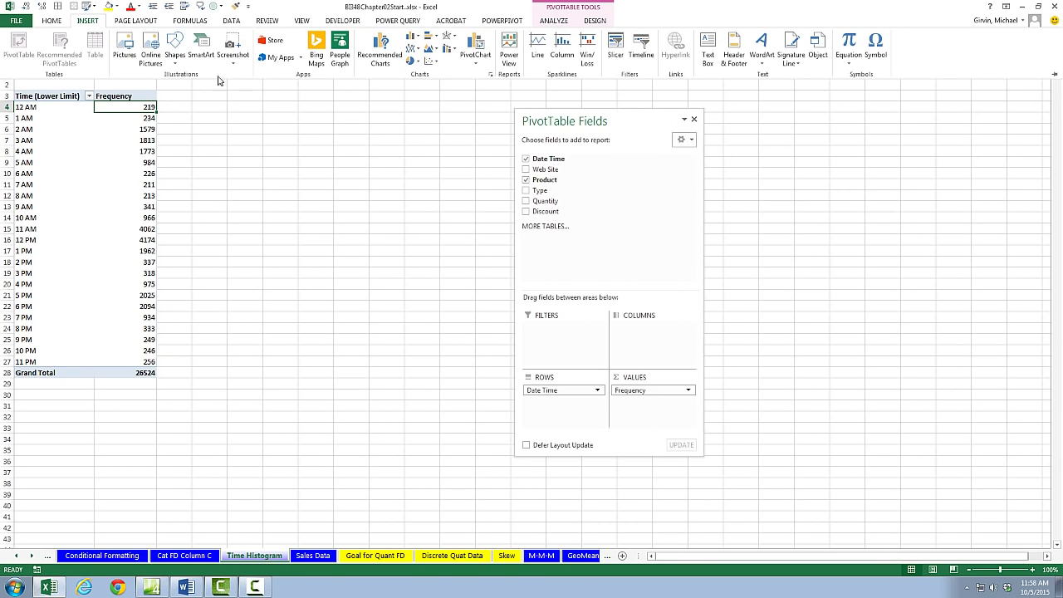
left_click(412, 37)
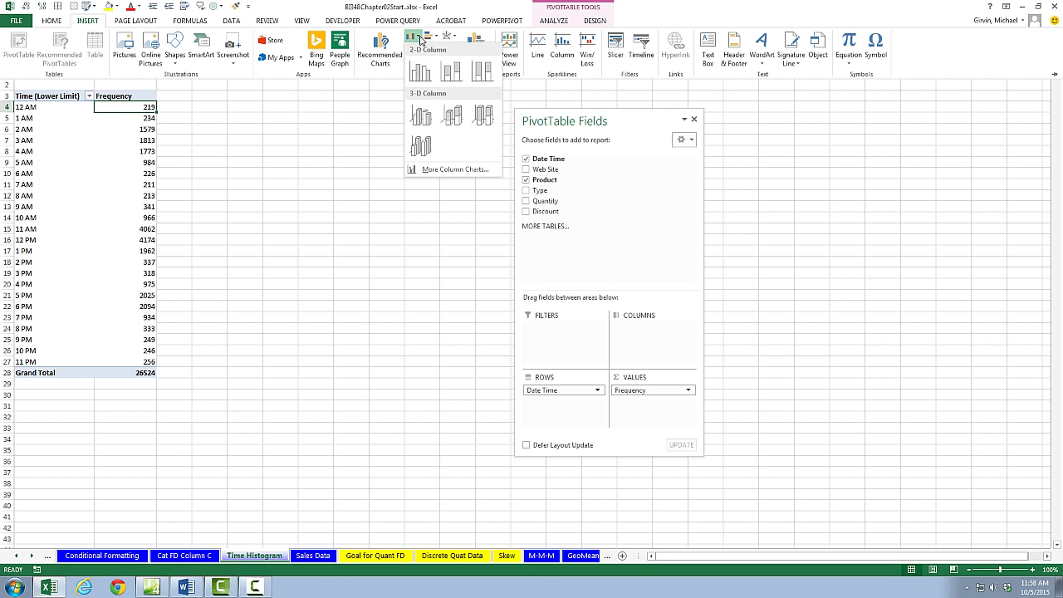
left_click(421, 73)
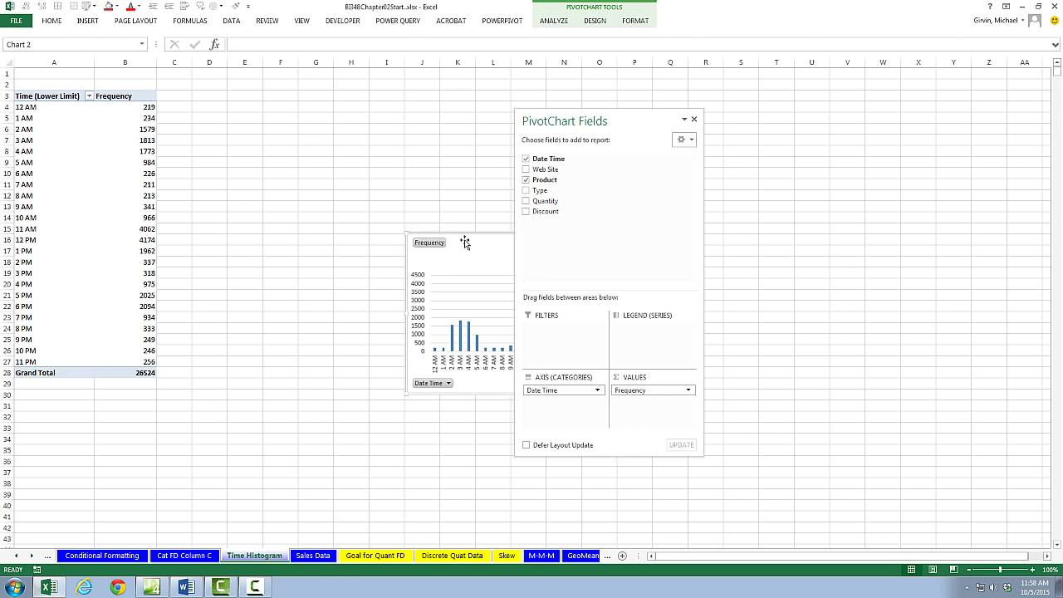
left_click_drag(463, 239, 264, 146)
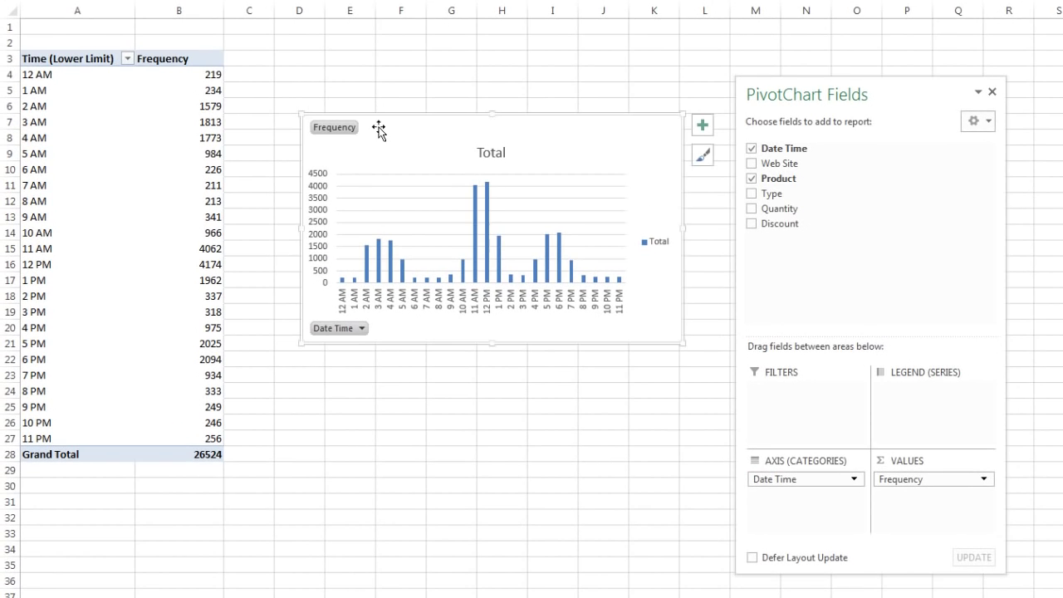
- Hide all chart field buttons, delete the Total legend, and bring up Format Data Series
right_click(339, 334)
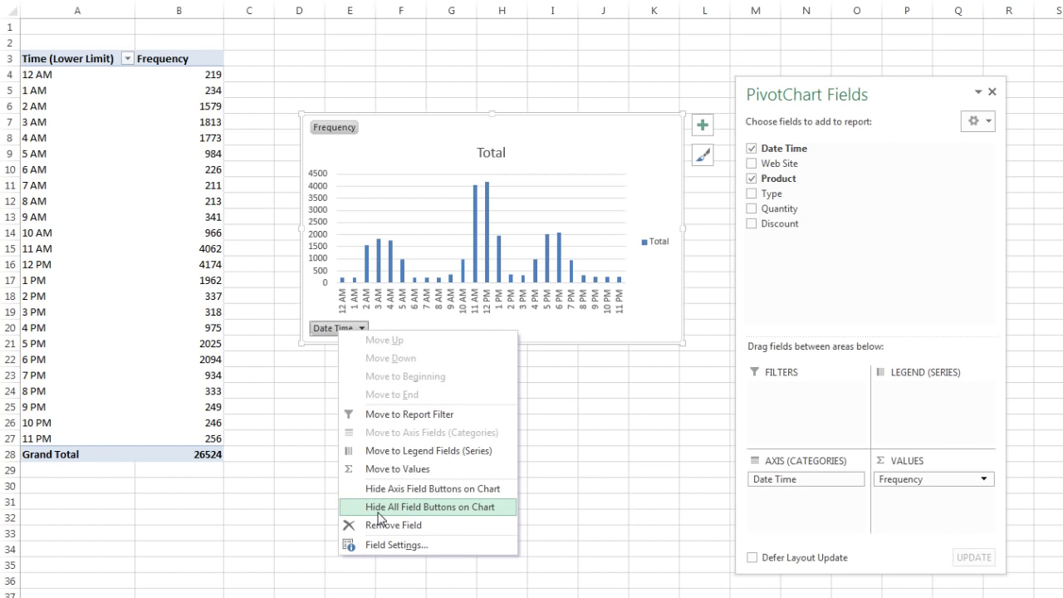
left_click(429, 506)
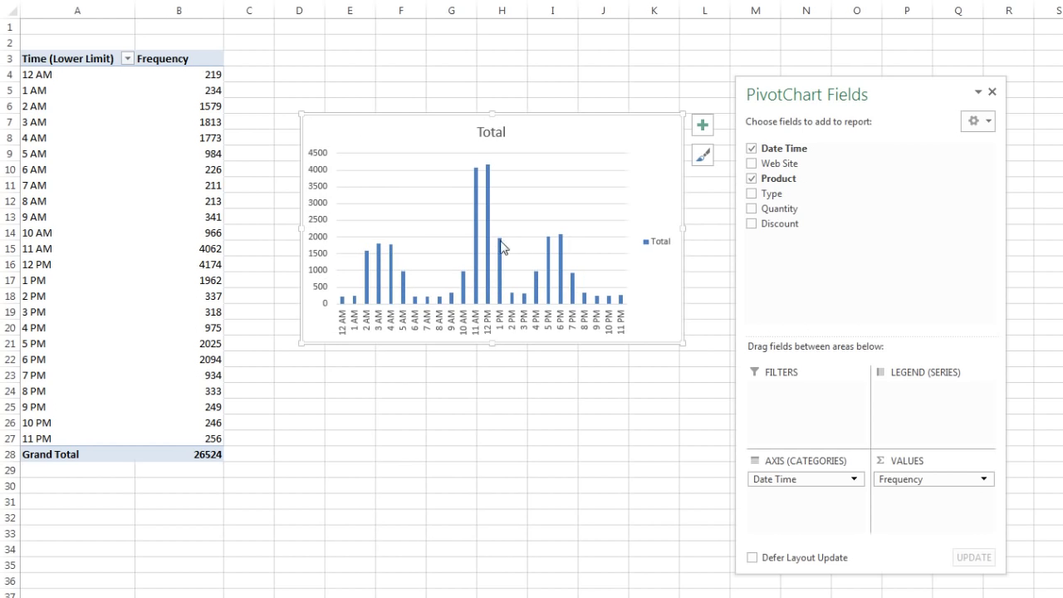
left_click(658, 243)
key("Delete")
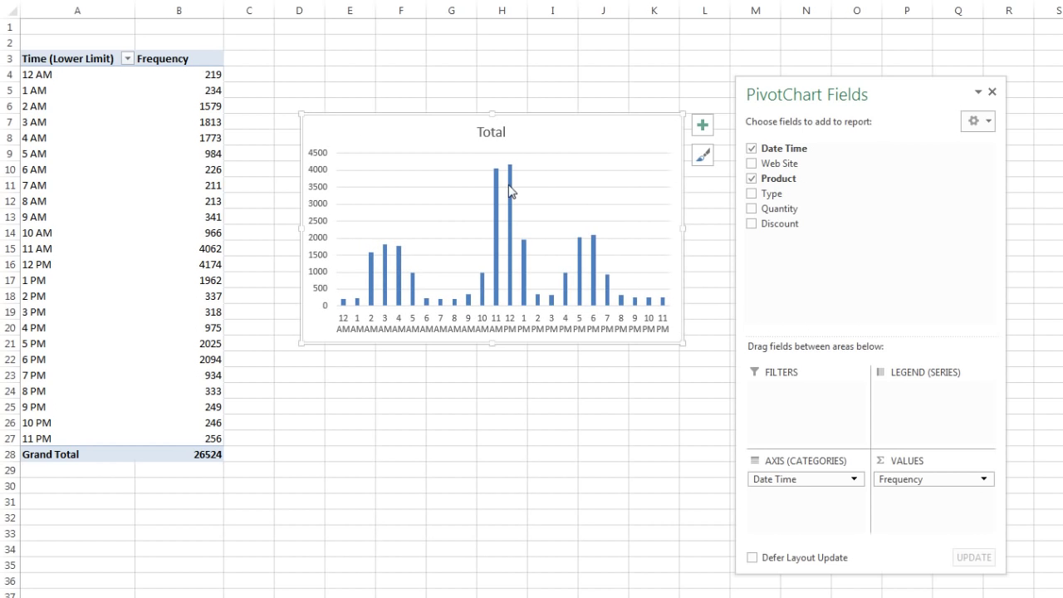
left_click(509, 192)
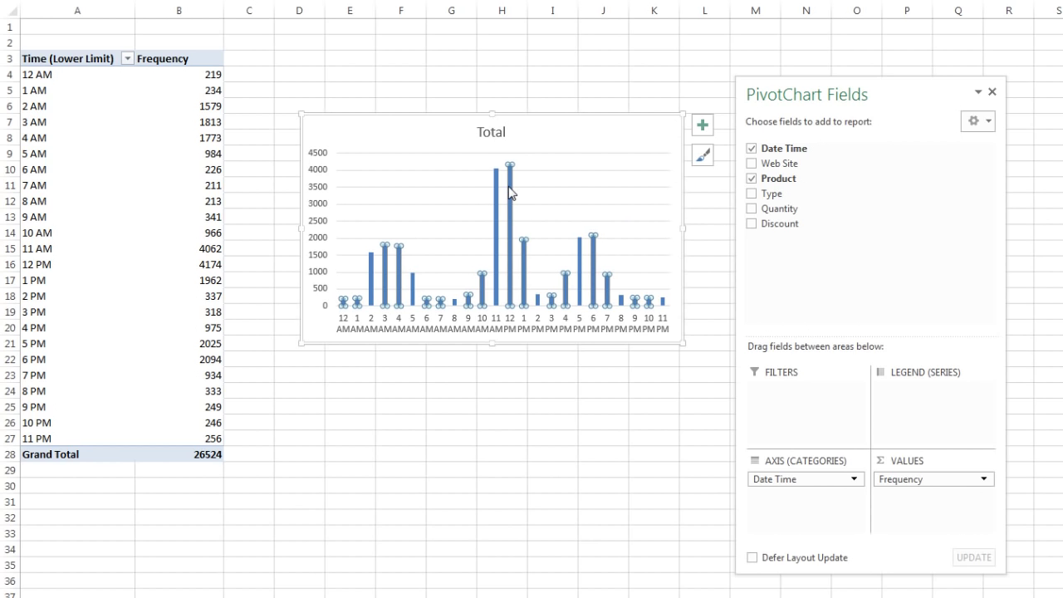
key("ctrl+1")
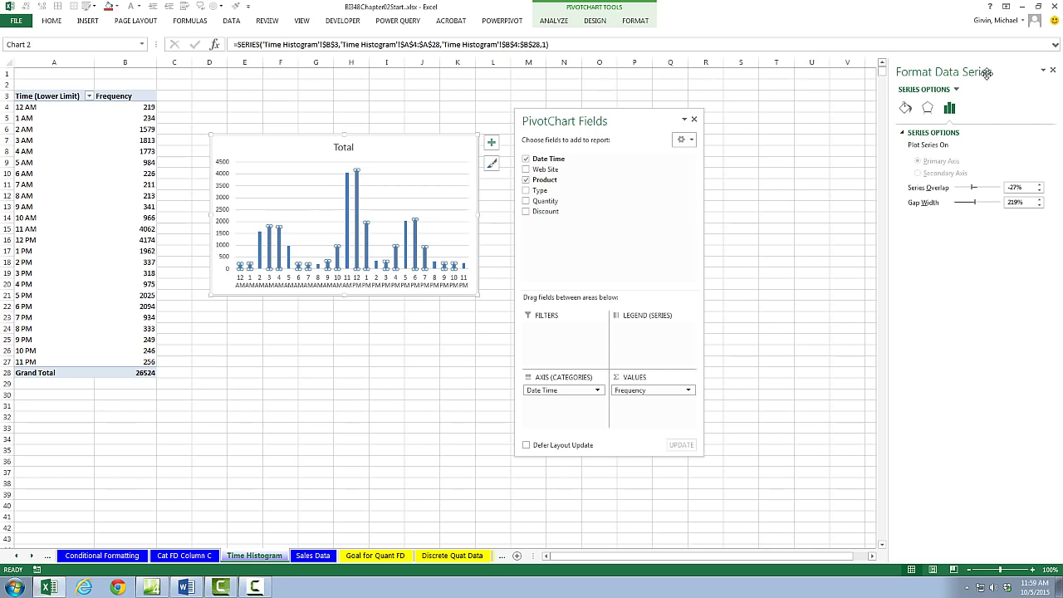
- Set the series gap width to 0% and turn on Vary colors by point
left_click_drag(918, 86, 617, 121)
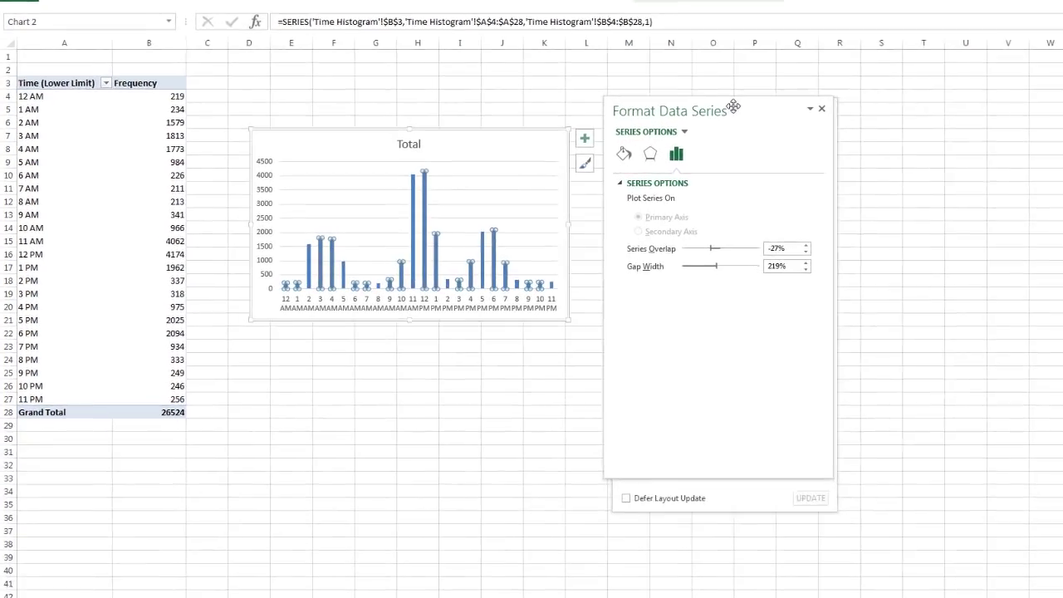
left_click_drag(601, 257, 566, 262)
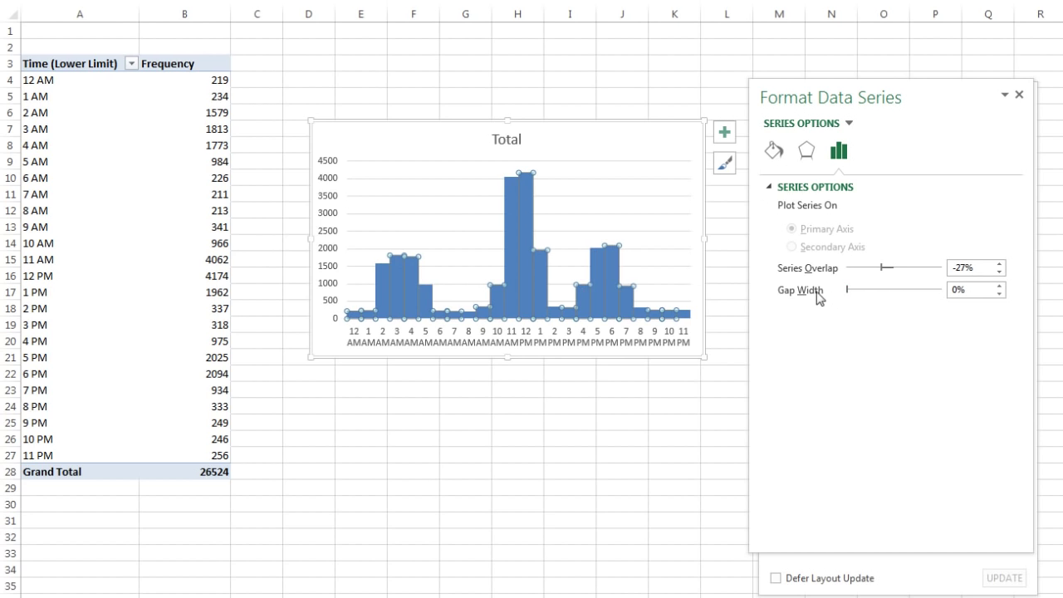
left_click(773, 150)
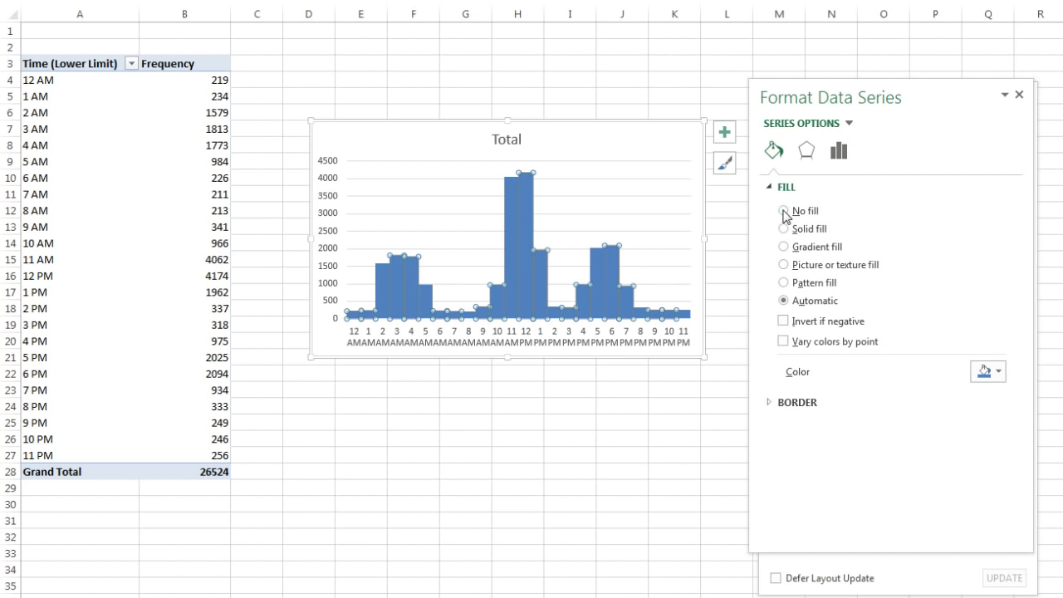
left_click(783, 341)
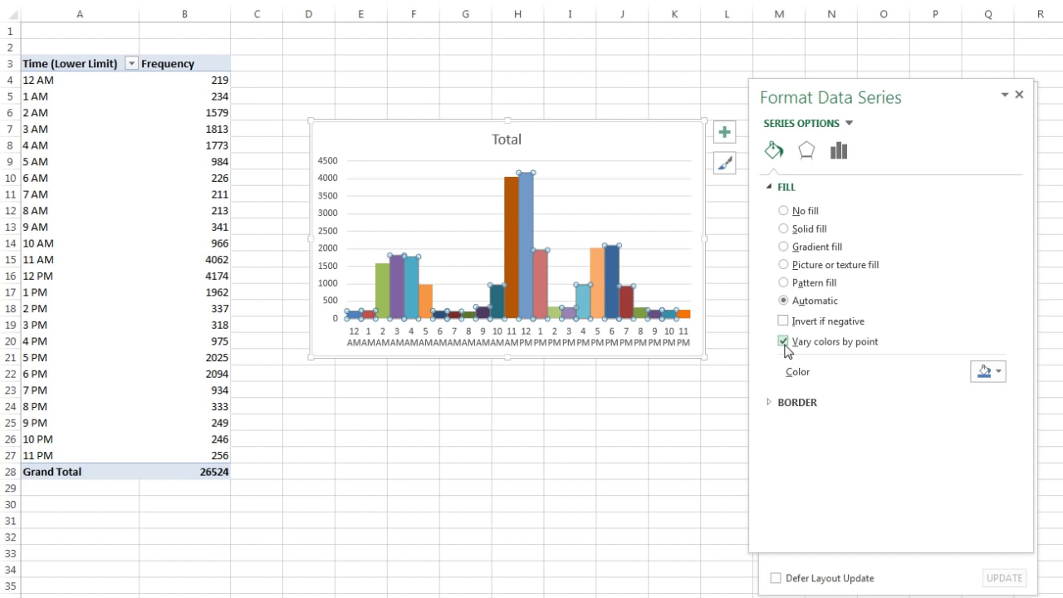
- Turn on Data Labels in Chart Elements and select all the bar labels
left_click(725, 141)
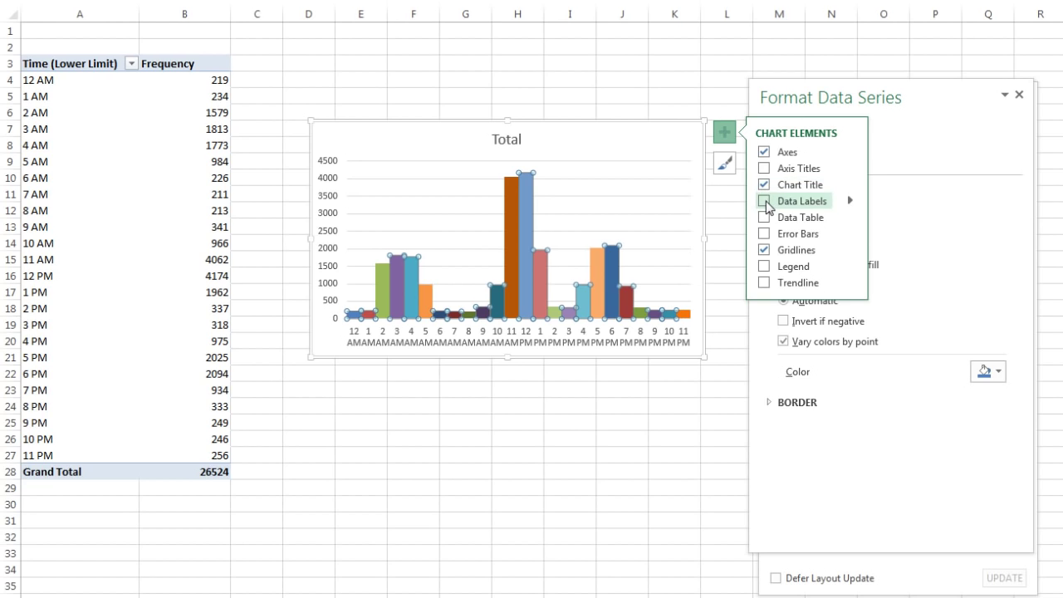
left_click(765, 202)
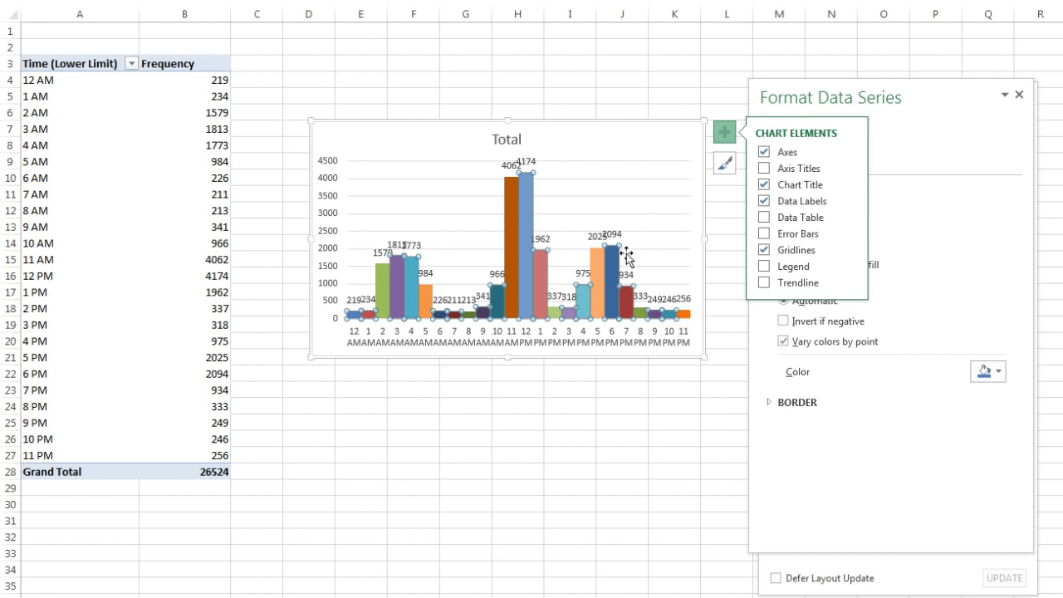
left_click(534, 165)
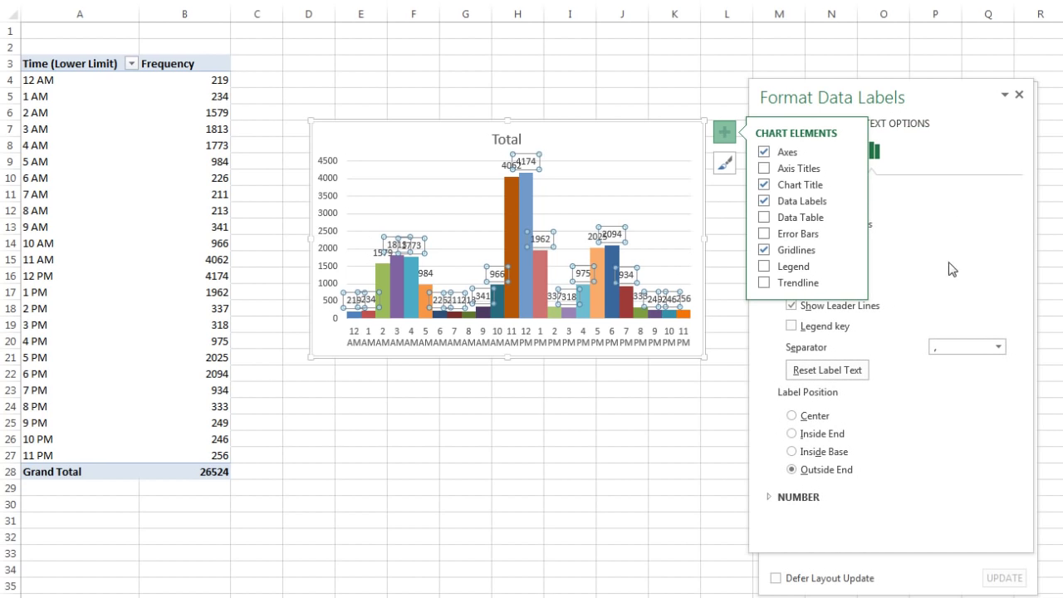
- Set the data labels' text direction to Rotate all text 270° and close the formatting pane
left_click(724, 135)
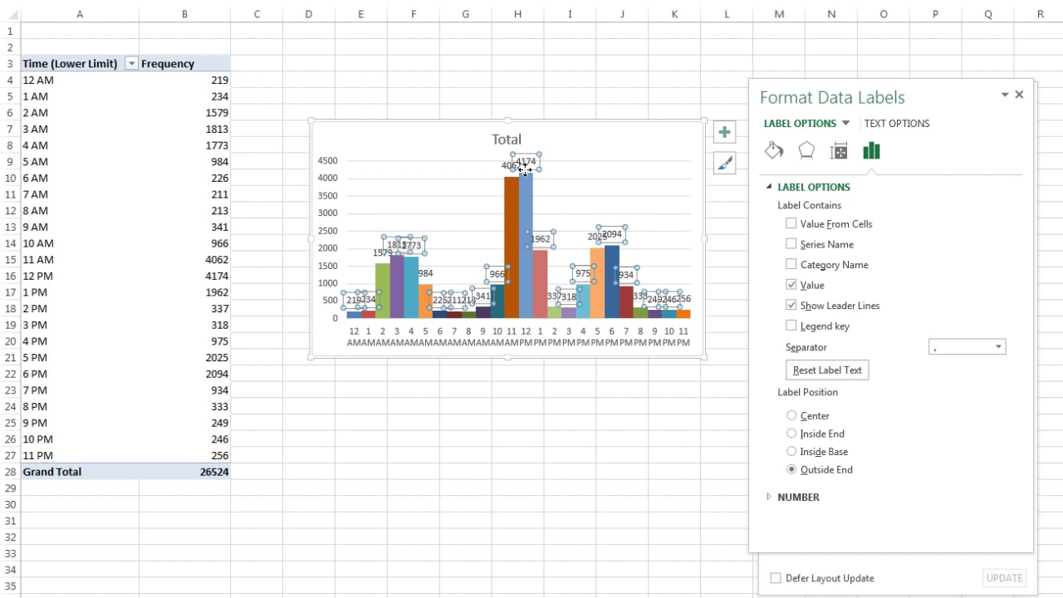
left_click(773, 154)
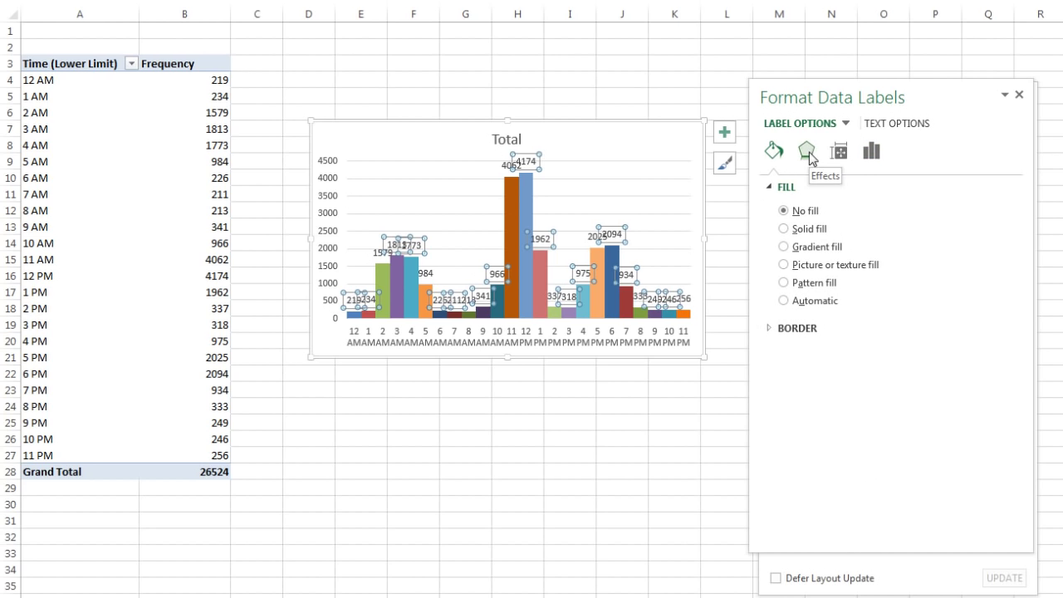
left_click(806, 153)
left_click(837, 150)
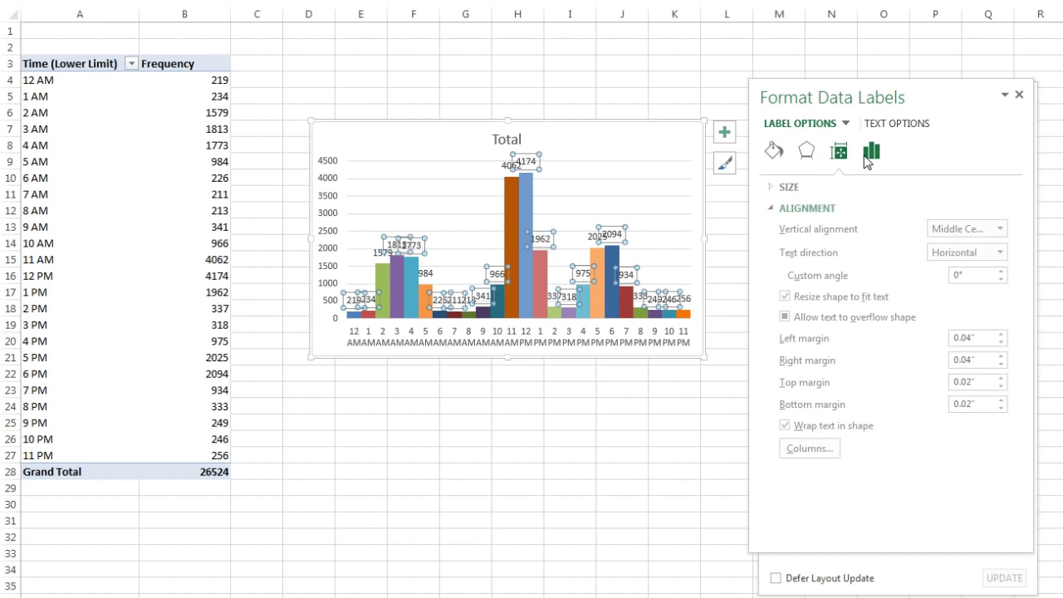
left_click(870, 152)
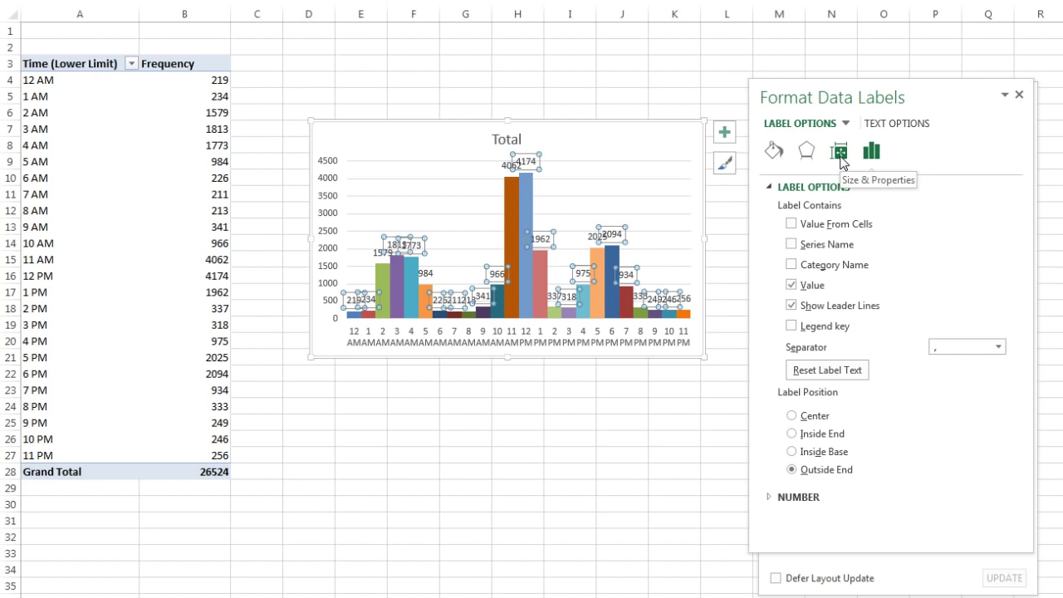
left_click(840, 158)
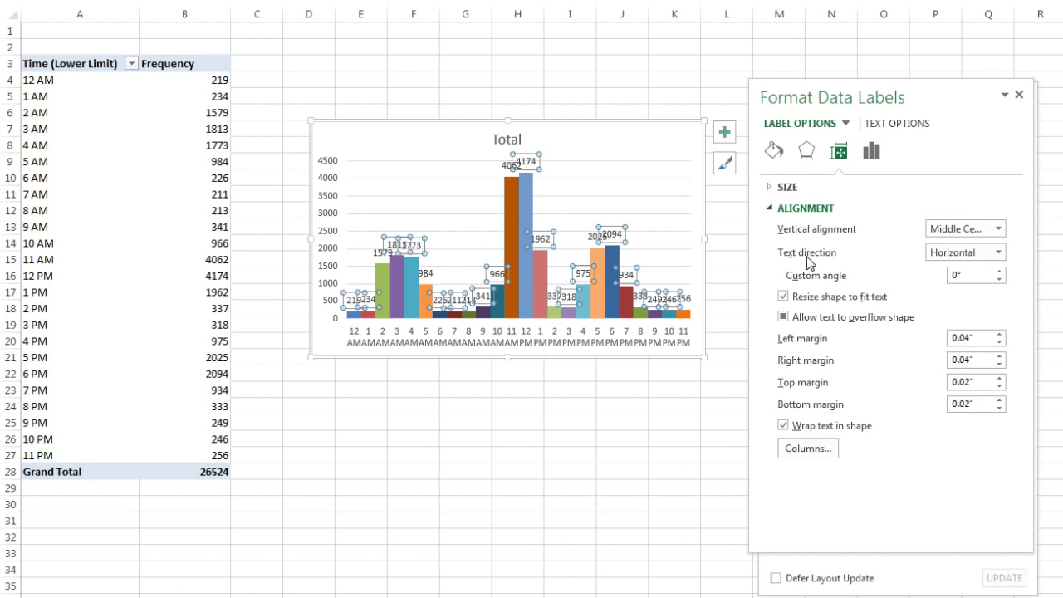
left_click(998, 253)
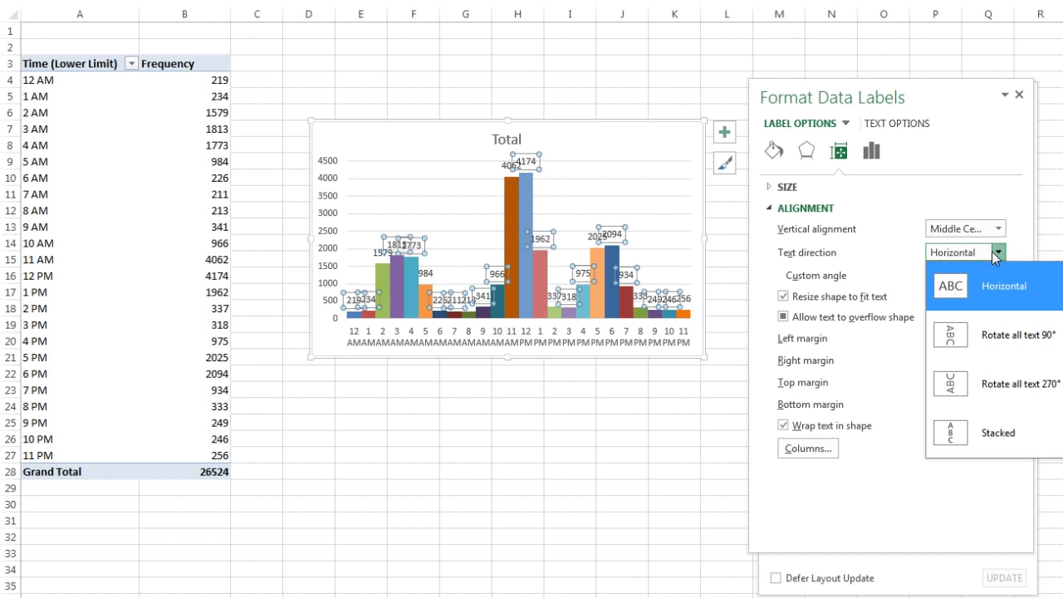
left_click(950, 385)
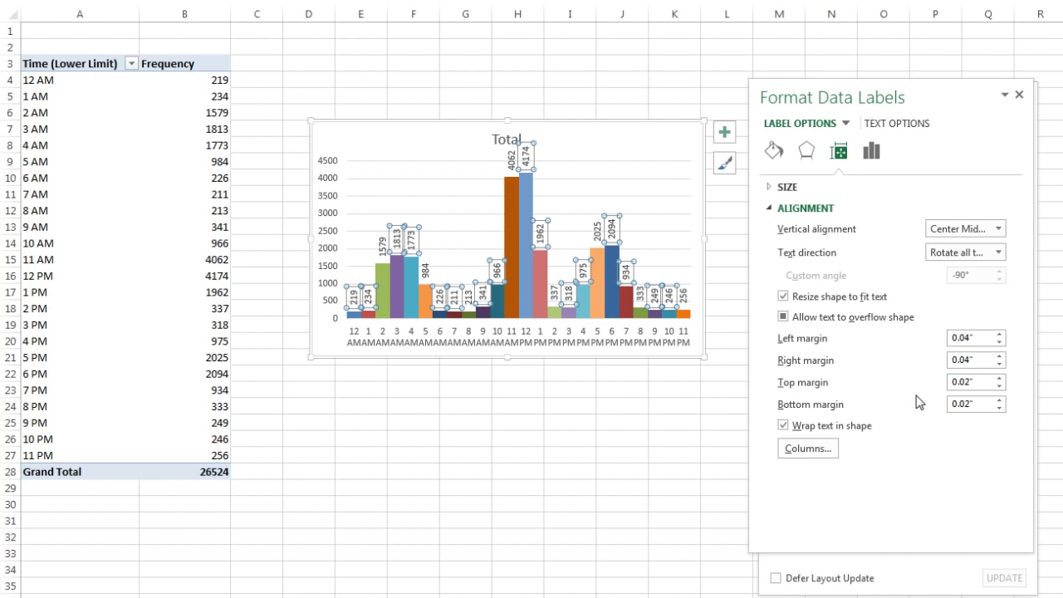
left_click(1018, 95)
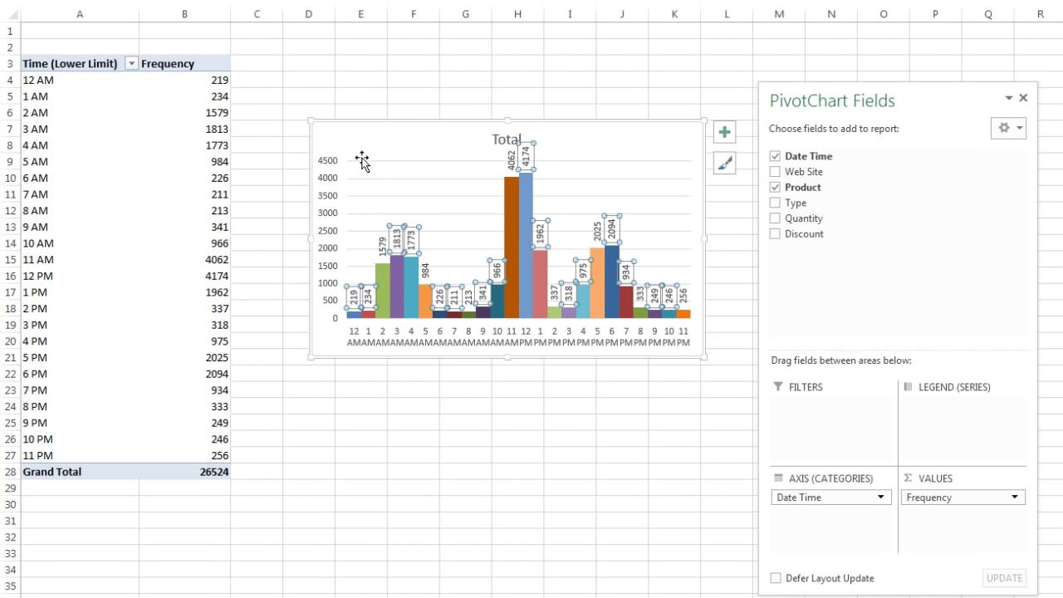
- Delete the vertical value axis and stretch the chart wider on both sides
left_click(332, 184)
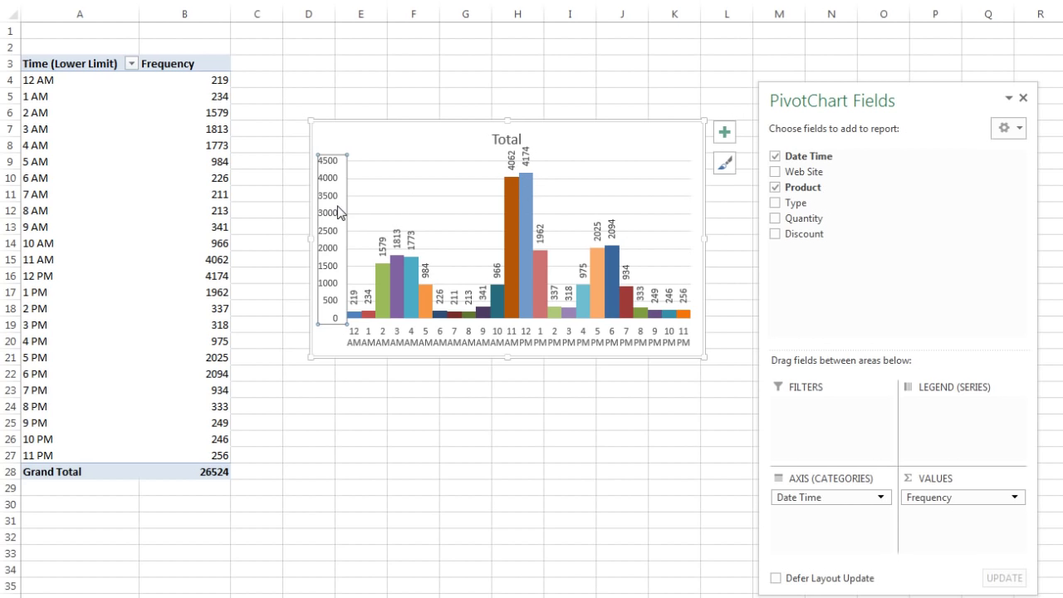
key("Delete")
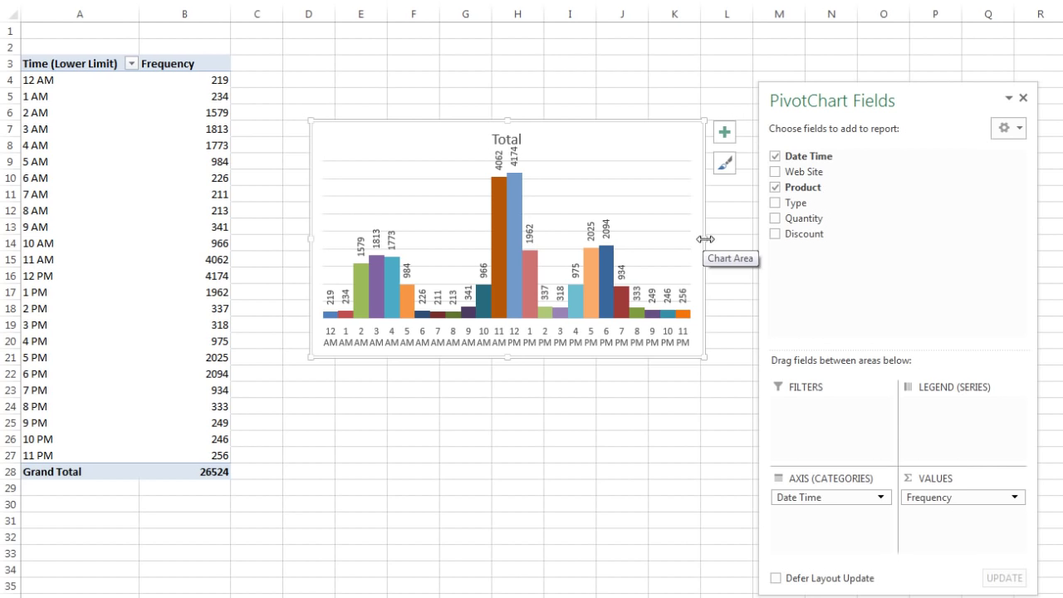
left_click_drag(704, 239, 733, 239)
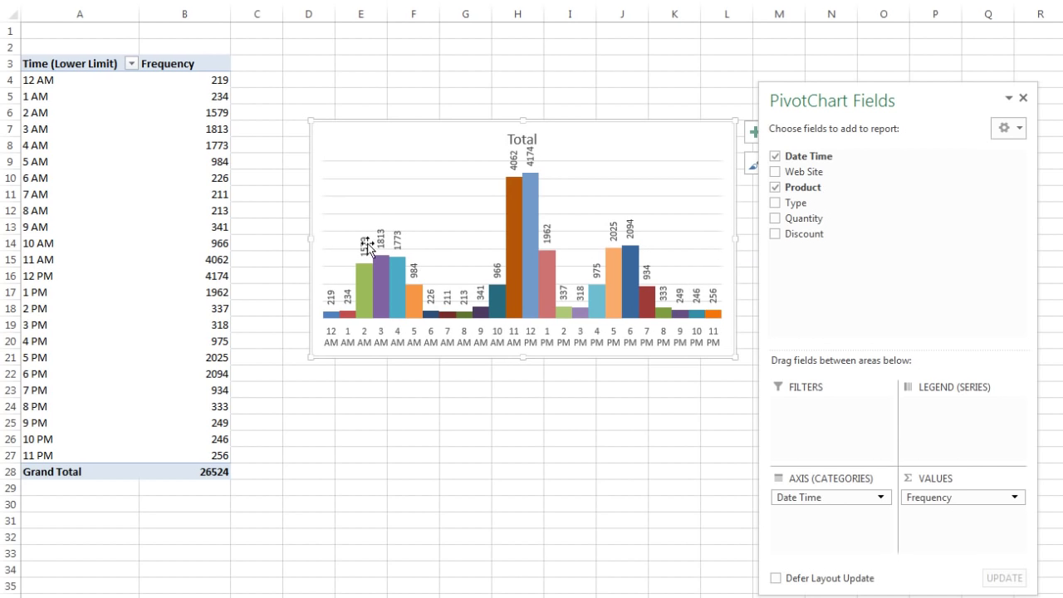
left_click_drag(308, 237, 296, 237)
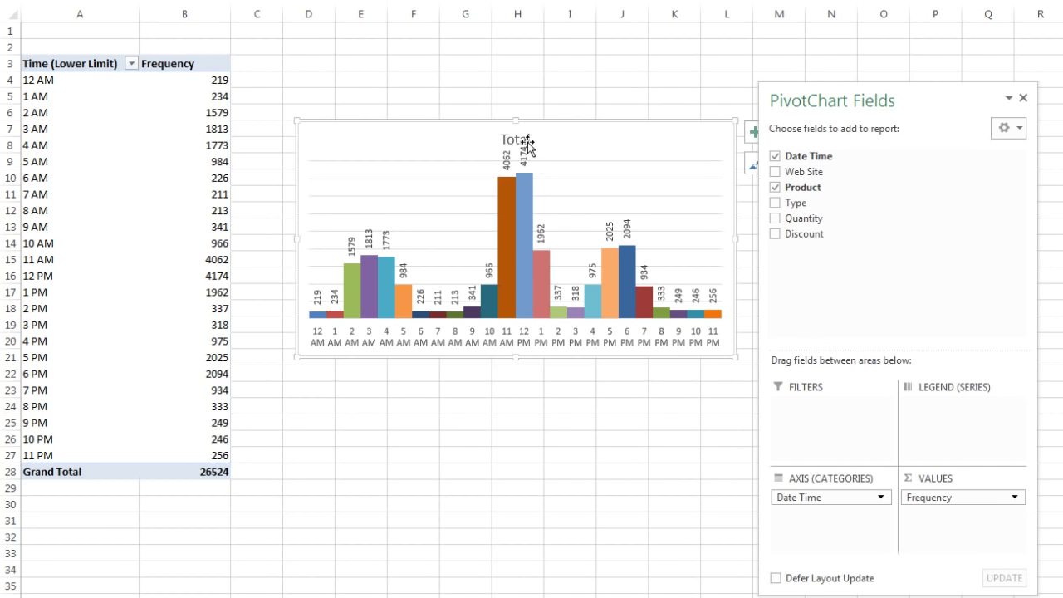
- Replace the 'Total' title with '2015 Transactional Frequency by Hour' and delete the gridlines
left_click(525, 142)
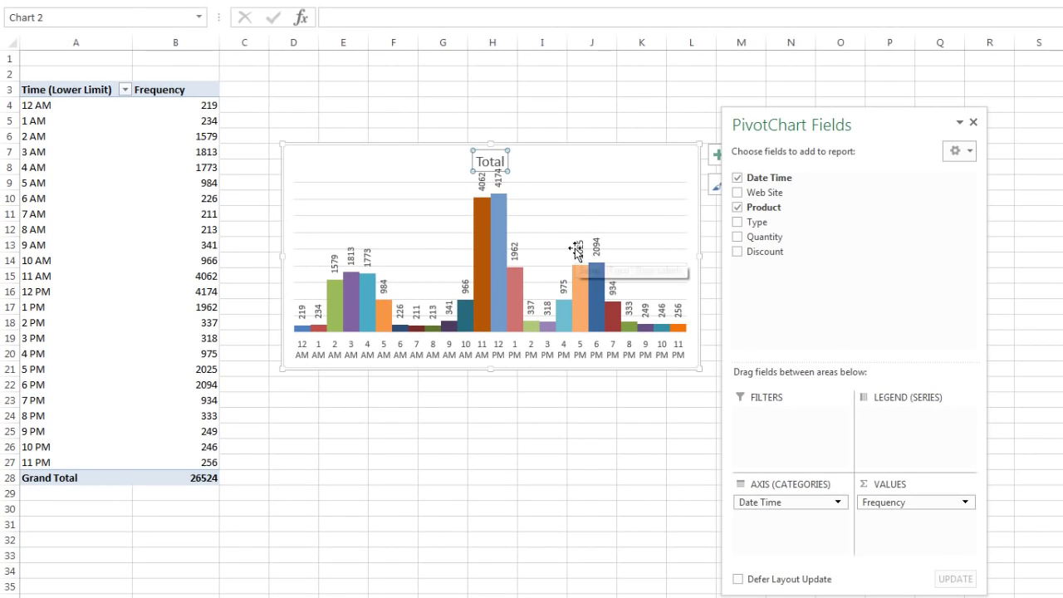
type("2015")
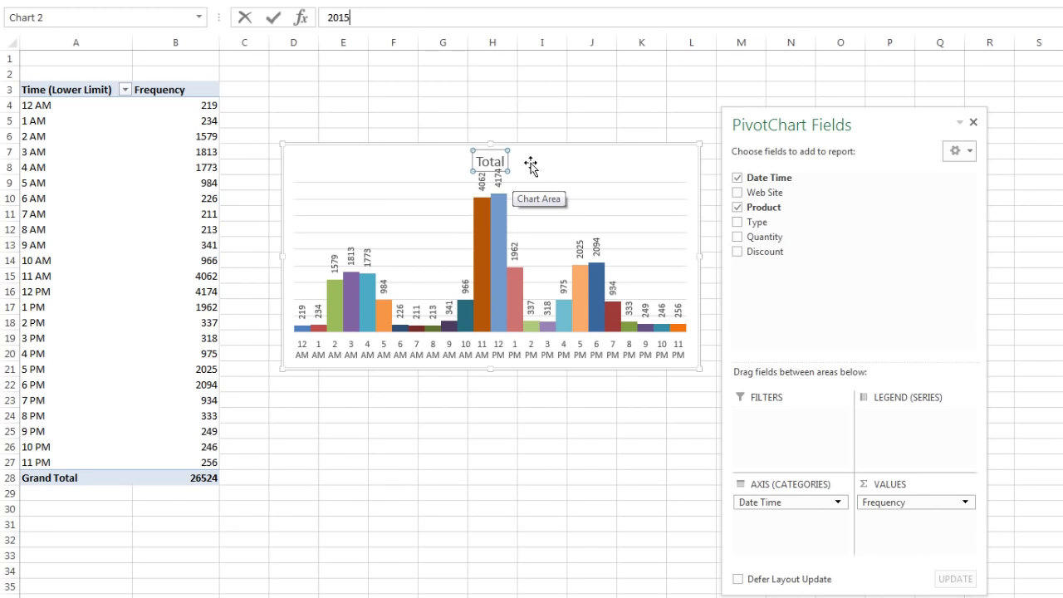
type(" Transactional Frequency by Hour")
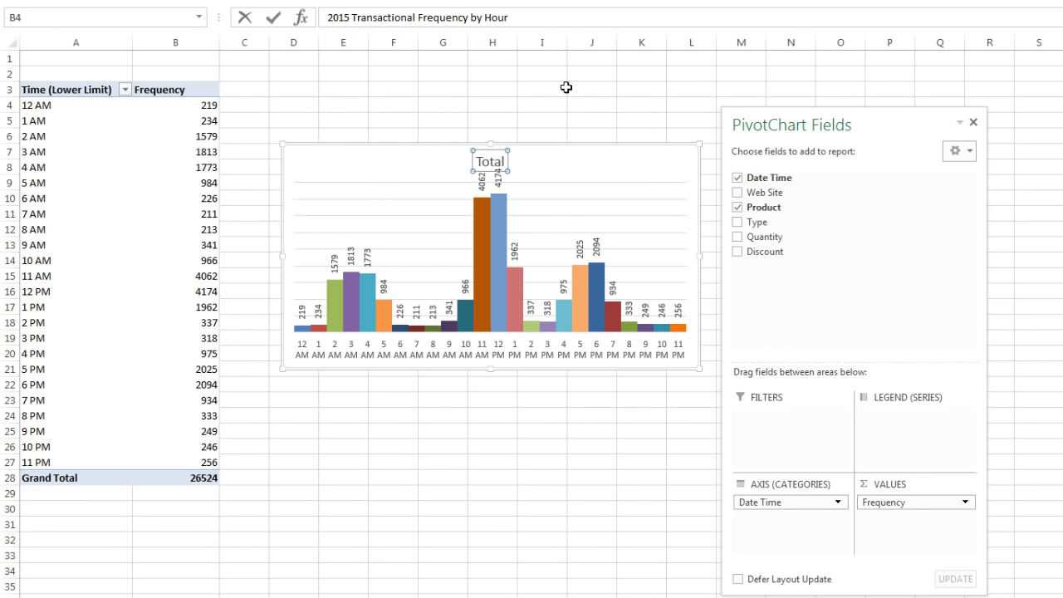
key("Return")
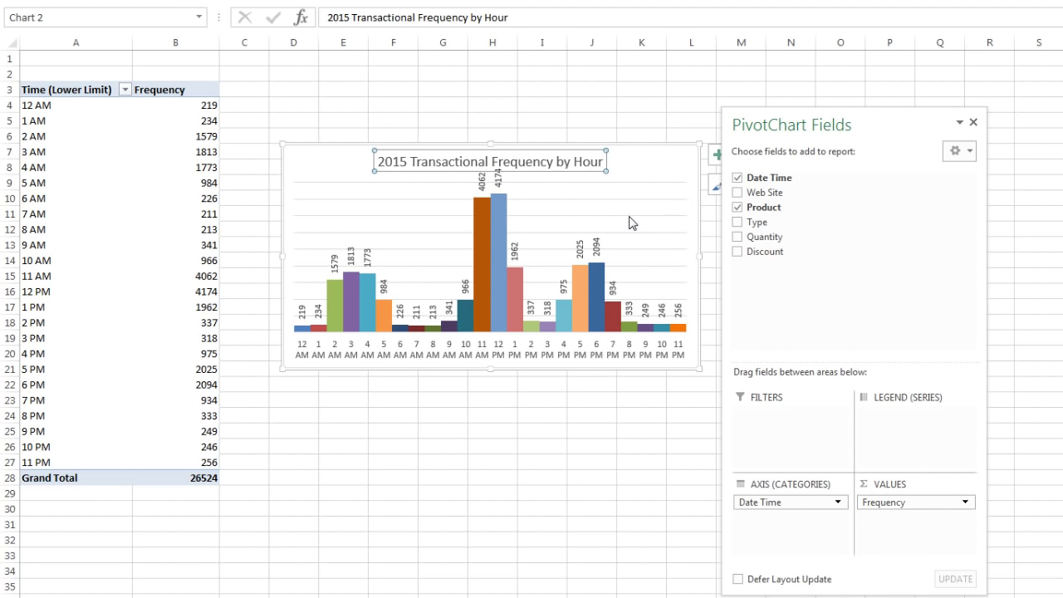
left_click(629, 223)
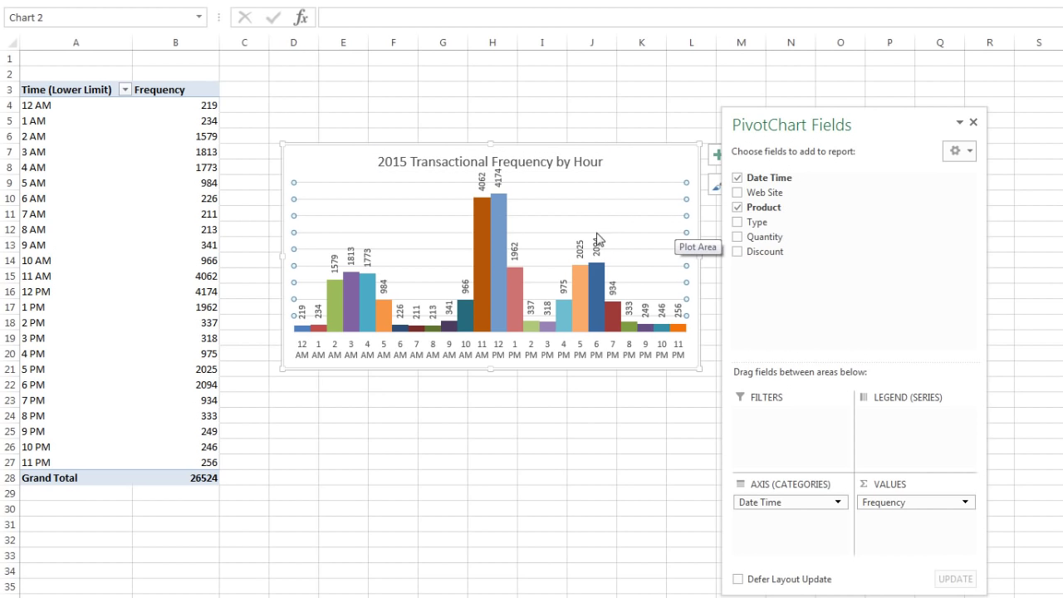
key("Delete")
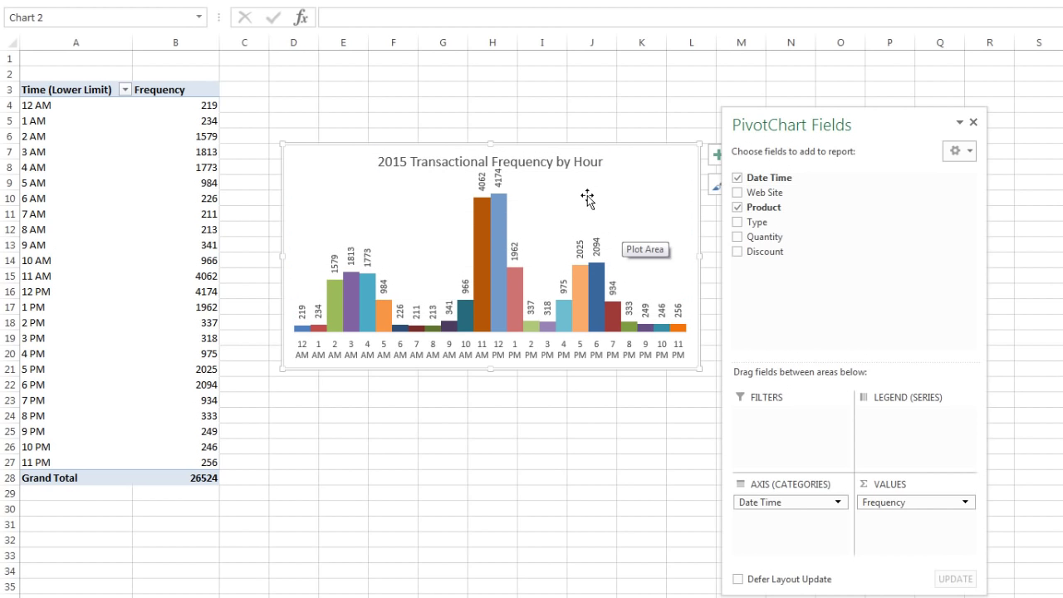
- Lower the plot area's top edge below the title and shift the chart up and left
left_click(598, 184)
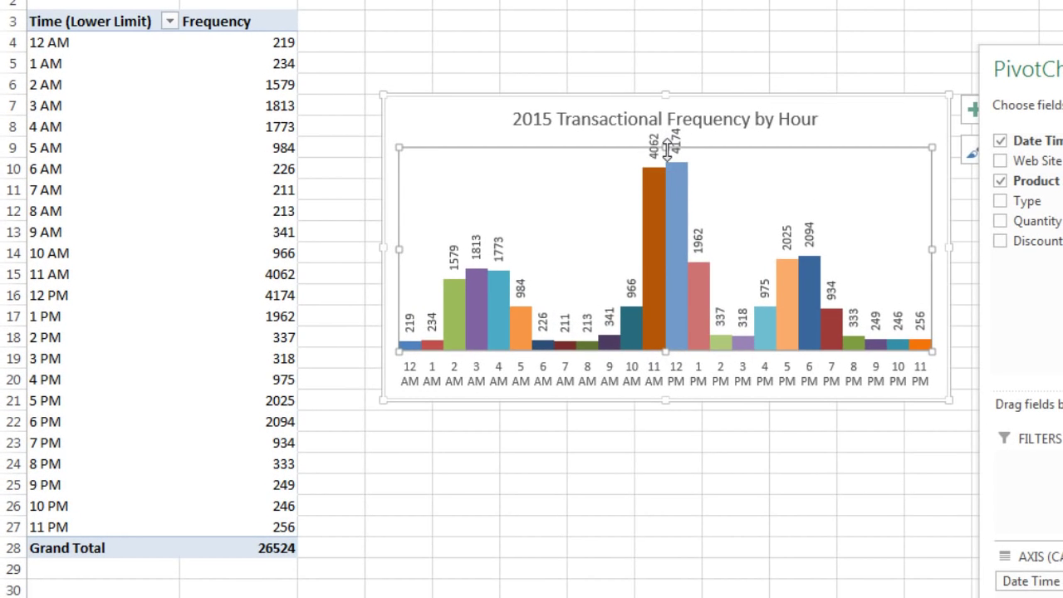
left_click_drag(668, 148, 669, 164)
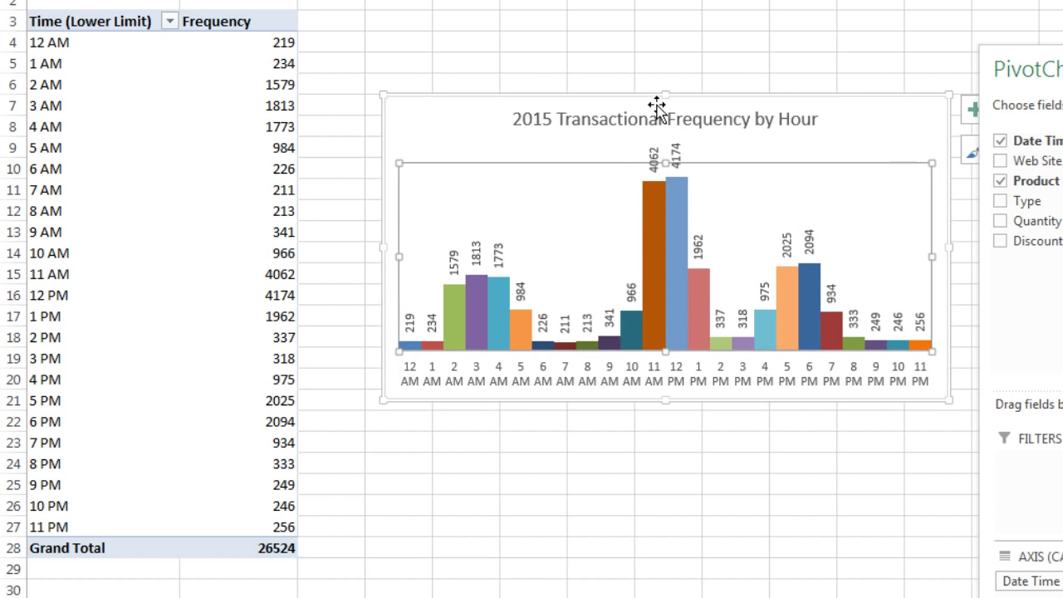
mouse_move(622, 95)
left_mouse_down()
mouse_move(589, 64)
mouse_move(581, 32)
left_mouse_up()
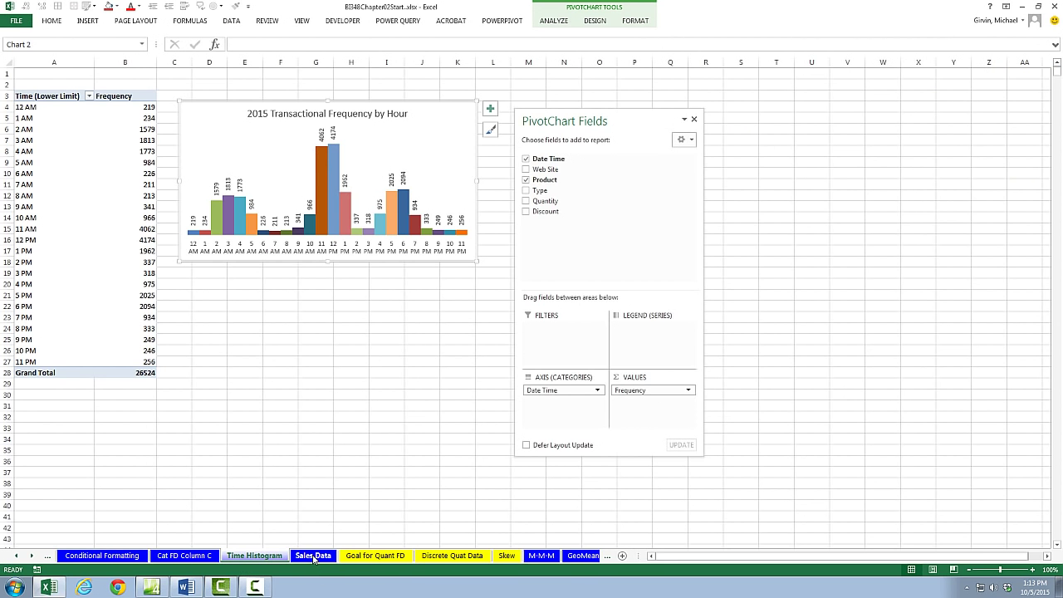
- Return to the Sales Data sheet with the 2014 boomerang sales table
left_click(313, 554)
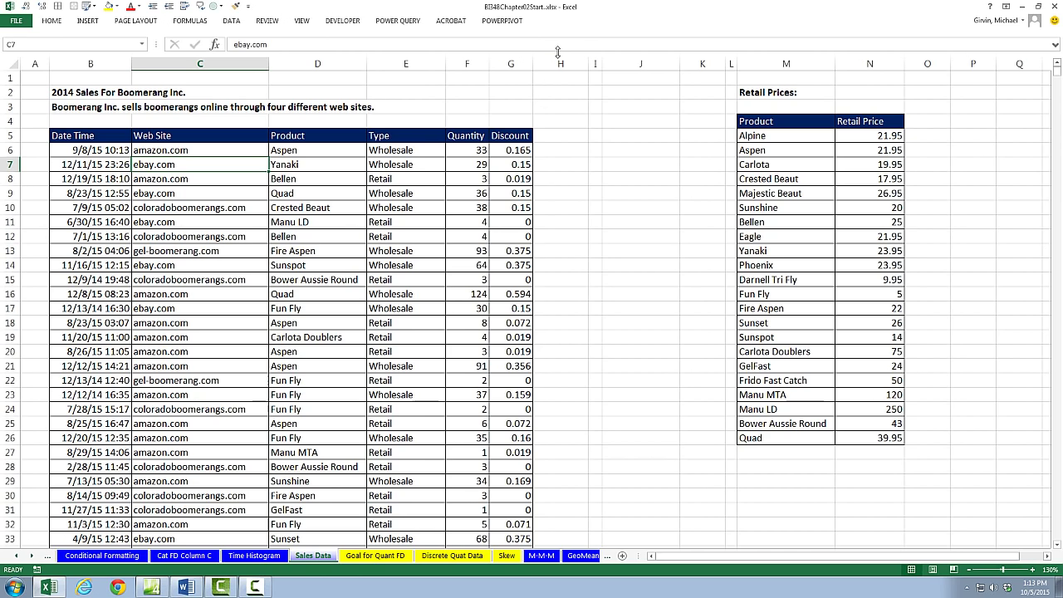